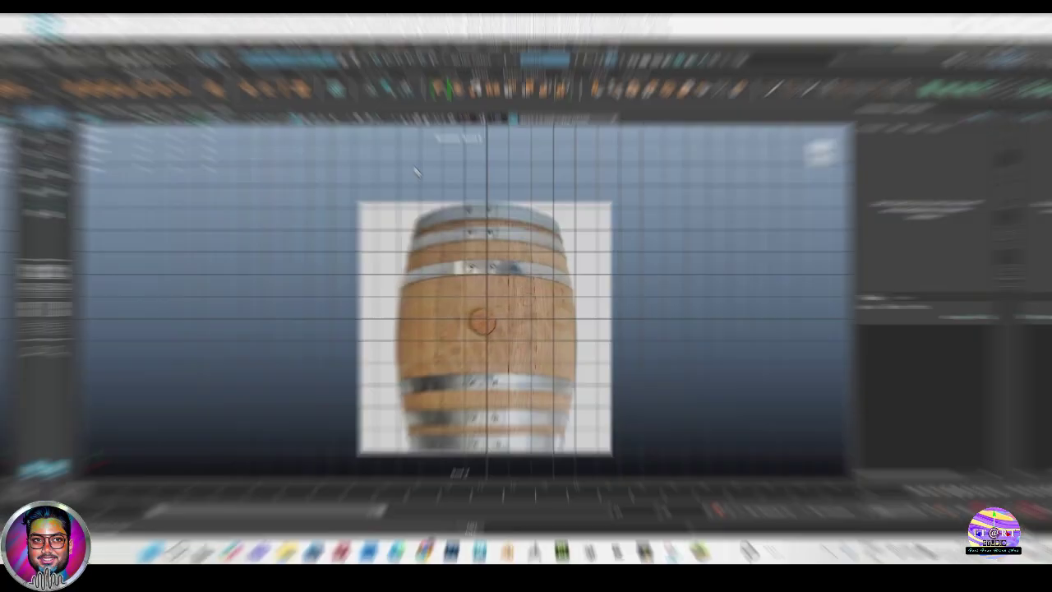
Raise the cylinder to the middle of the barrel reference, scale it to about 3.24, and stretch its height to match the barrel
{"action": "key", "text": "w"}
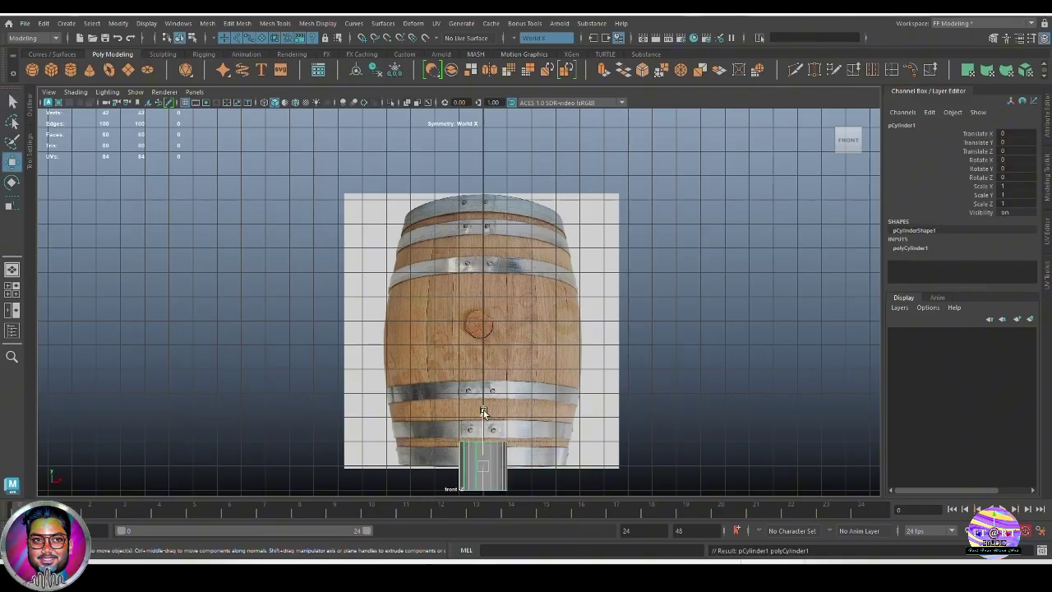
{"action": "left_click_drag", "start_coordinate": [484, 413], "coordinate": [492, 292]}
{"action": "key", "text": "r"}
{"action": "left_click_drag", "start_coordinate": [483, 347], "coordinate": [576, 400]}
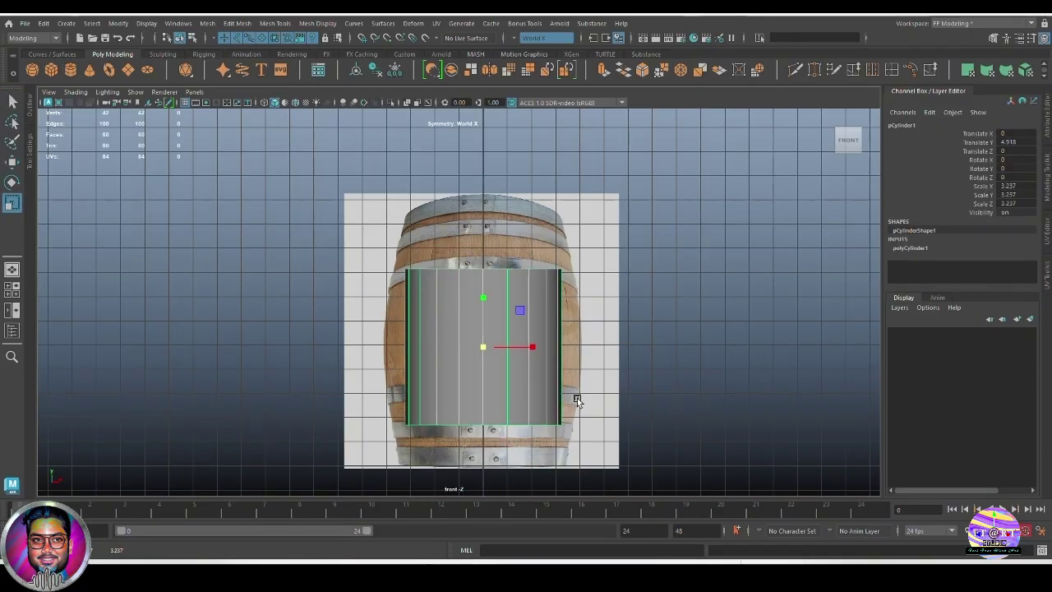
{"action": "left_click_drag", "start_coordinate": [484, 300], "coordinate": [480, 453]}
Align the cylinder vertically with the reference at Translate Y 5.258 and place its pivot at the base centre
{"action": "key", "text": "w"}
{"action": "key", "text": "r"}
{"action": "key", "text": "w"}
{"action": "key", "text": "d"}
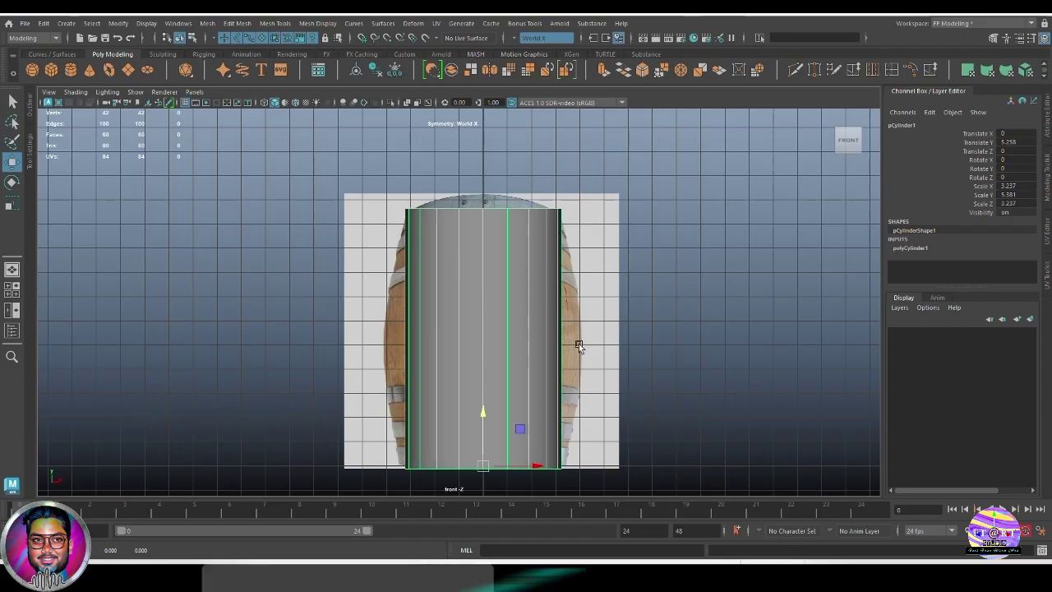
{"action": "left_click", "coordinate": [709, 347]}
Set the cylinder's height subdivisions to 12
{"action": "key", "text": "space"}
{"action": "left_click_drag", "start_coordinate": [537, 362], "coordinate": [527, 383]}
{"action": "left_click", "coordinate": [527, 381]}
{"action": "left_click", "coordinate": [910, 248]}
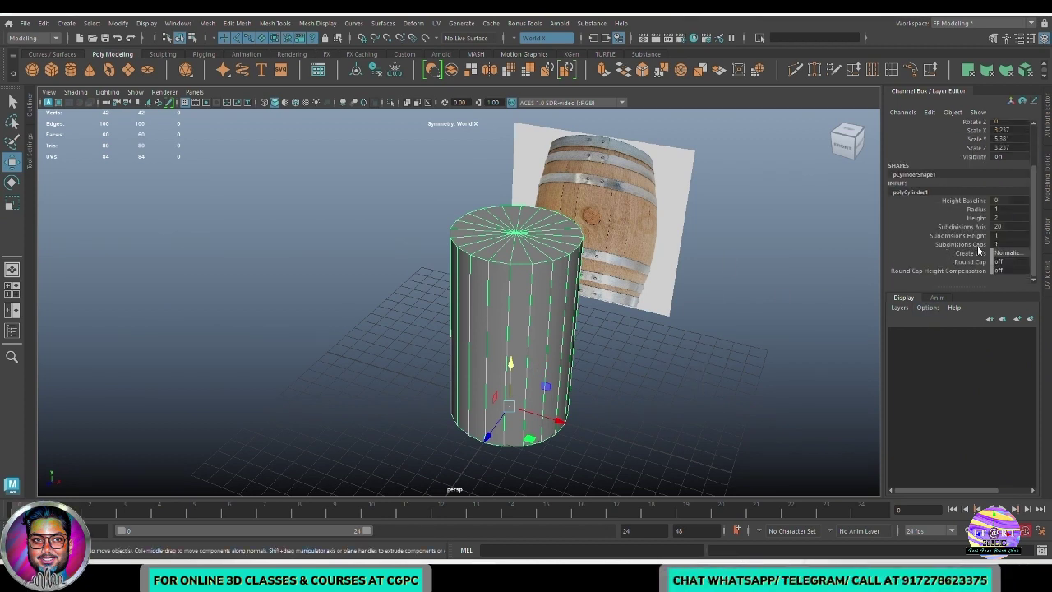
{"action": "left_click", "coordinate": [970, 236]}
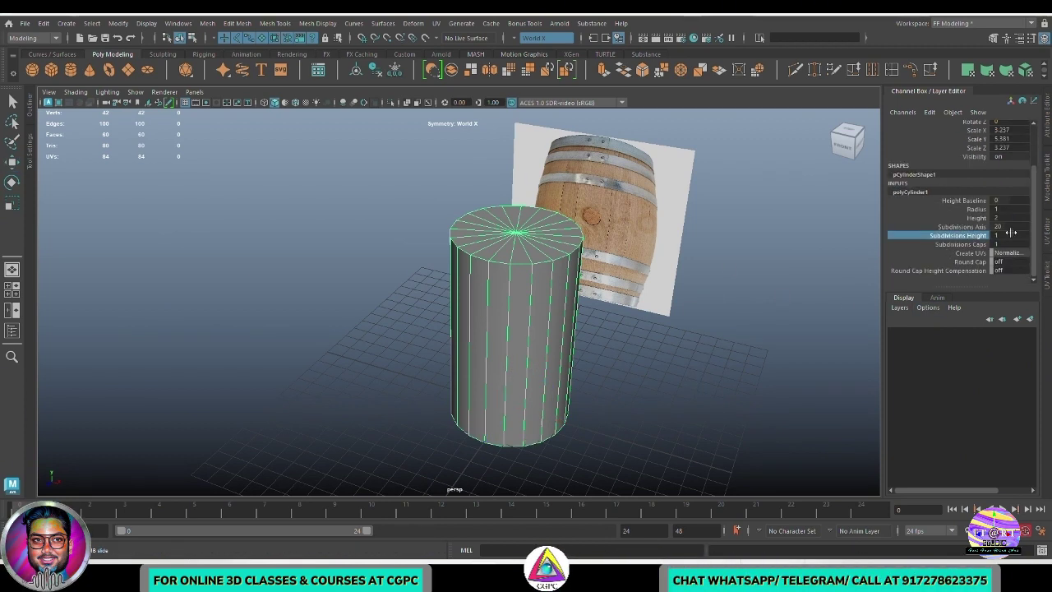
{"action": "double_click", "coordinate": [1010, 235]}
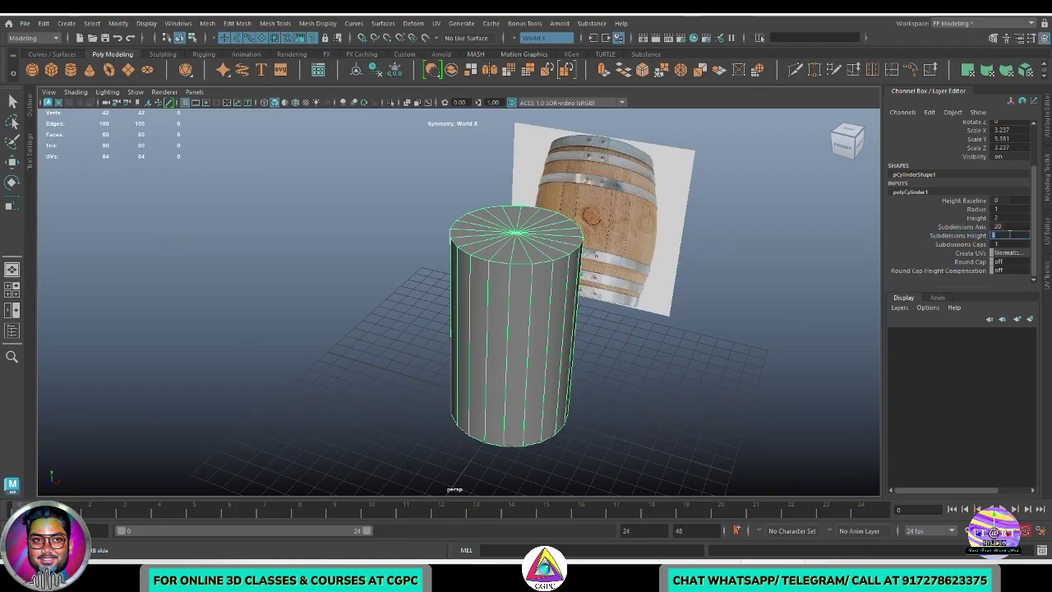
{"action": "key", "text": "Return"}
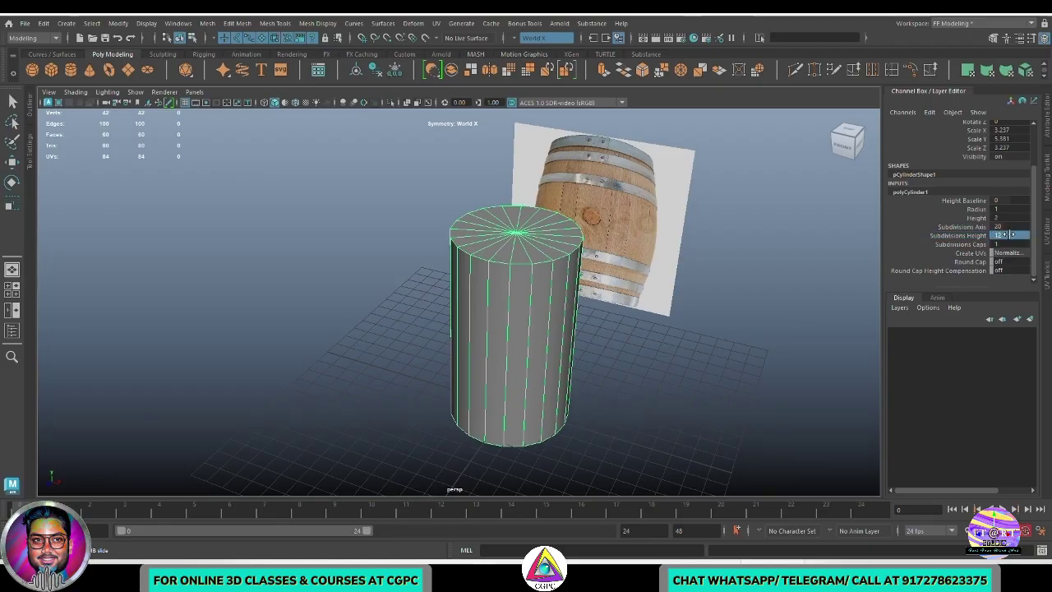
Set the cylinder's cap subdivisions to 3
{"action": "double_click", "coordinate": [1008, 244]}
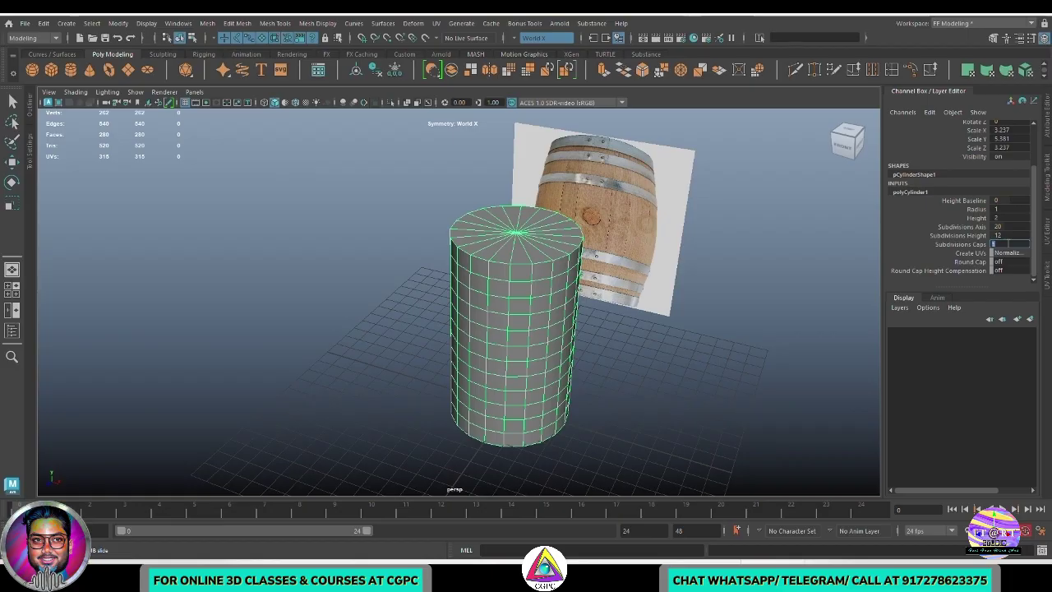
{"action": "type", "text": "2"}
{"action": "key", "text": "Return"}
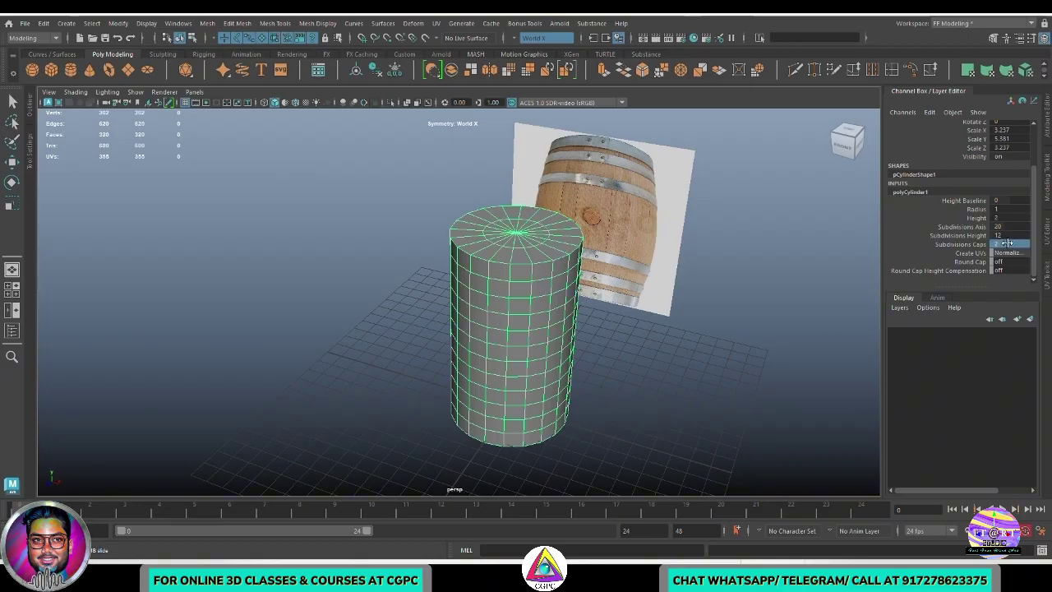
{"action": "double_click", "coordinate": [1007, 244]}
{"action": "type", "text": "3"}
{"action": "key", "text": "Return"}
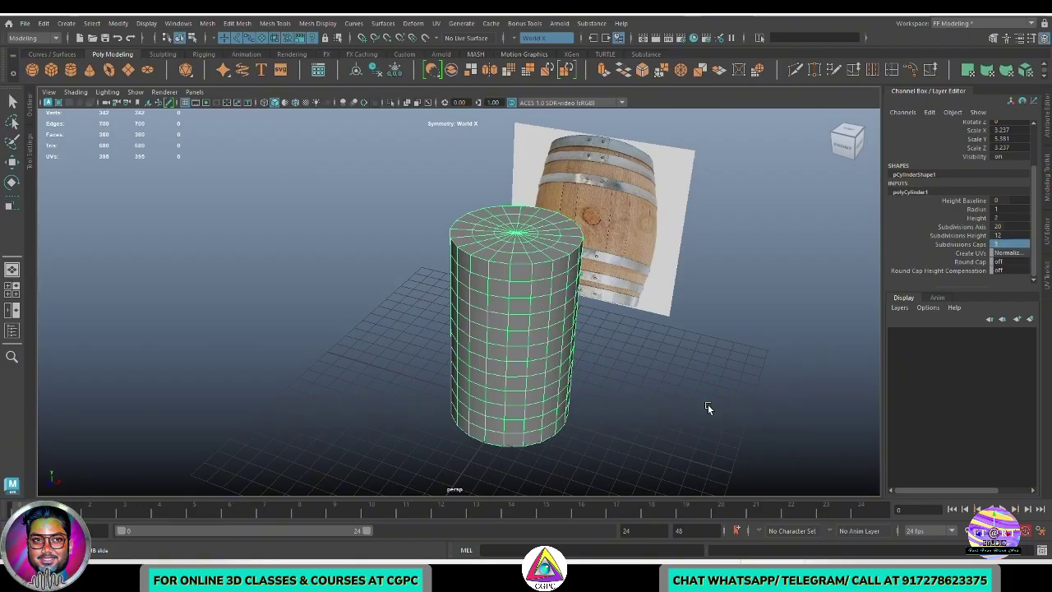
Add a nonlinear Flare deformer to the cylinder
{"action": "left_click", "coordinate": [707, 404]}
{"action": "left_click_drag", "start_coordinate": [707, 405], "coordinate": [607, 411], "text": "alt"}
{"action": "left_click", "coordinate": [567, 379]}
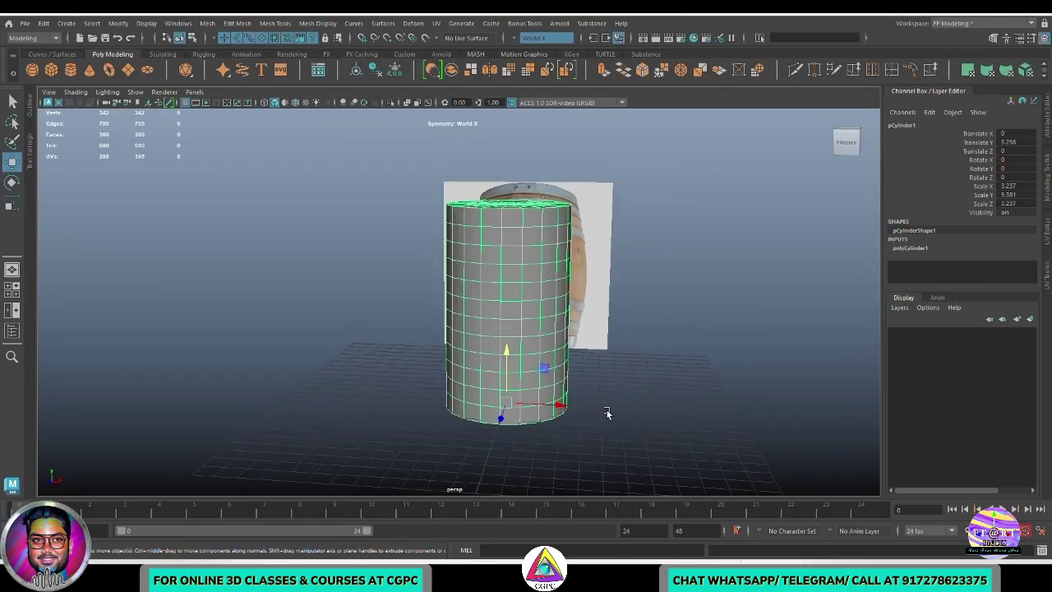
{"action": "left_click", "coordinate": [413, 23]}
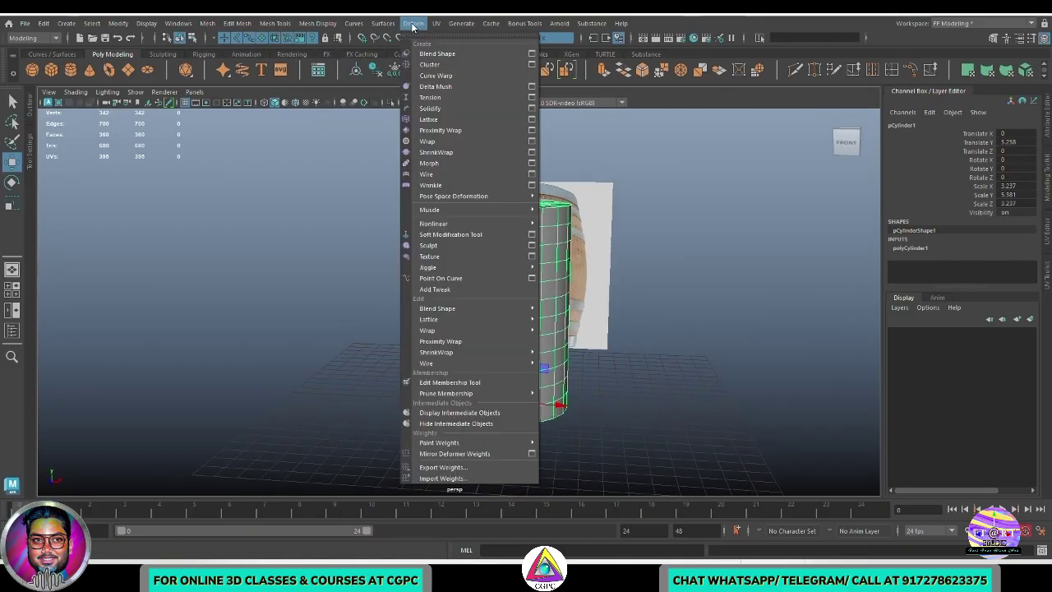
{"action": "mouse_move", "coordinate": [465, 225]}
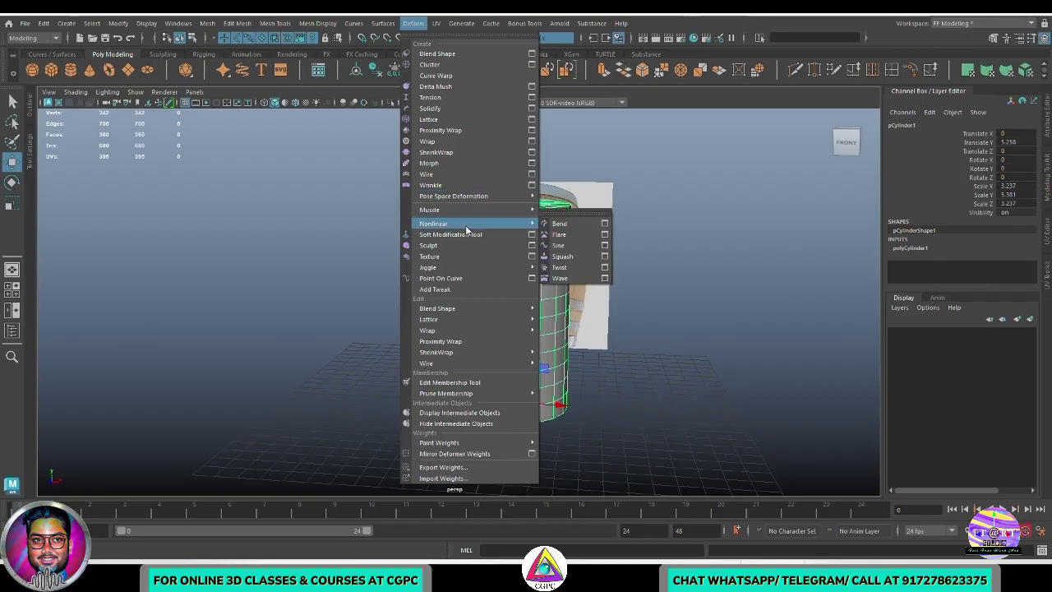
{"action": "left_click", "coordinate": [563, 237]}
Raise the flare's Curve to about 0.3 so the cylinder's bulging sides match the barrel reference in front view
{"action": "key", "text": "space"}
{"action": "left_click_drag", "start_coordinate": [594, 263], "coordinate": [596, 278]}
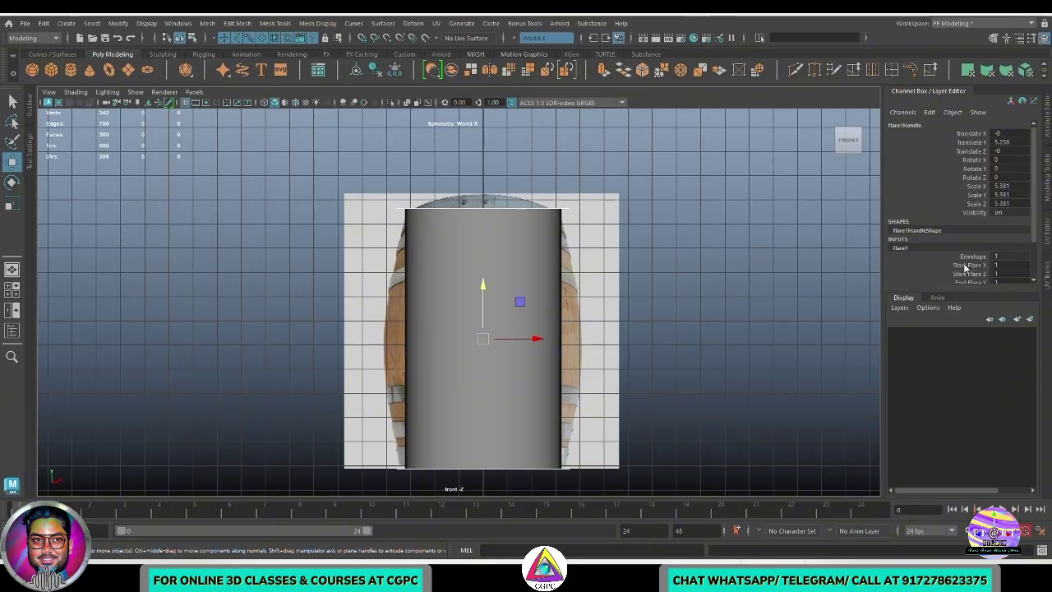
{"action": "scroll", "coordinate": [966, 268], "scroll_direction": "down", "scroll_amount": 2}
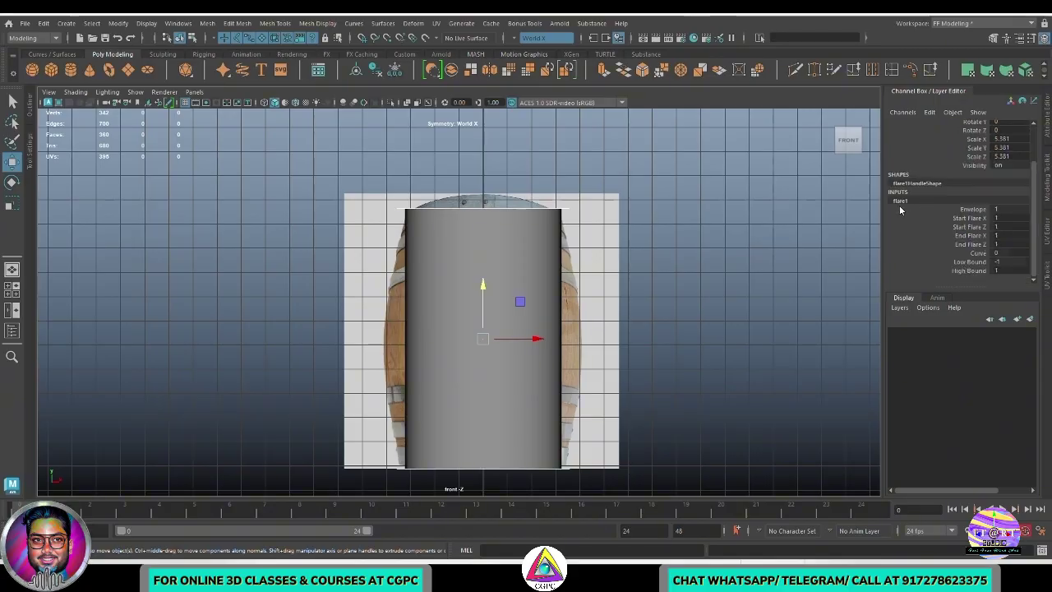
{"action": "left_click", "coordinate": [978, 252]}
{"action": "middle_click_drag", "start_coordinate": [718, 326], "coordinate": [721, 326]}
{"action": "key", "text": "6"}
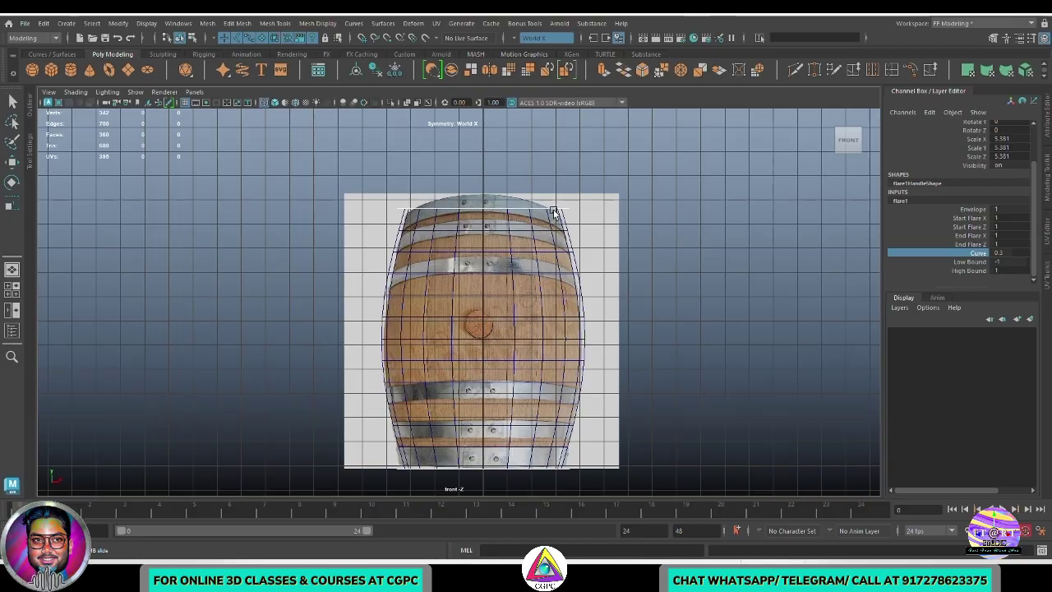
Set the flare's High Bound to 0.9 with the barrel shown shaded in perspective view
{"action": "key", "text": "space"}
{"action": "mouse_move", "coordinate": [688, 387]}
{"action": "left_mouse_down"}
{"action": "mouse_move", "coordinate": [691, 352]}
{"action": "mouse_move", "coordinate": [631, 371]}
{"action": "left_mouse_up"}
{"action": "key", "text": "5"}
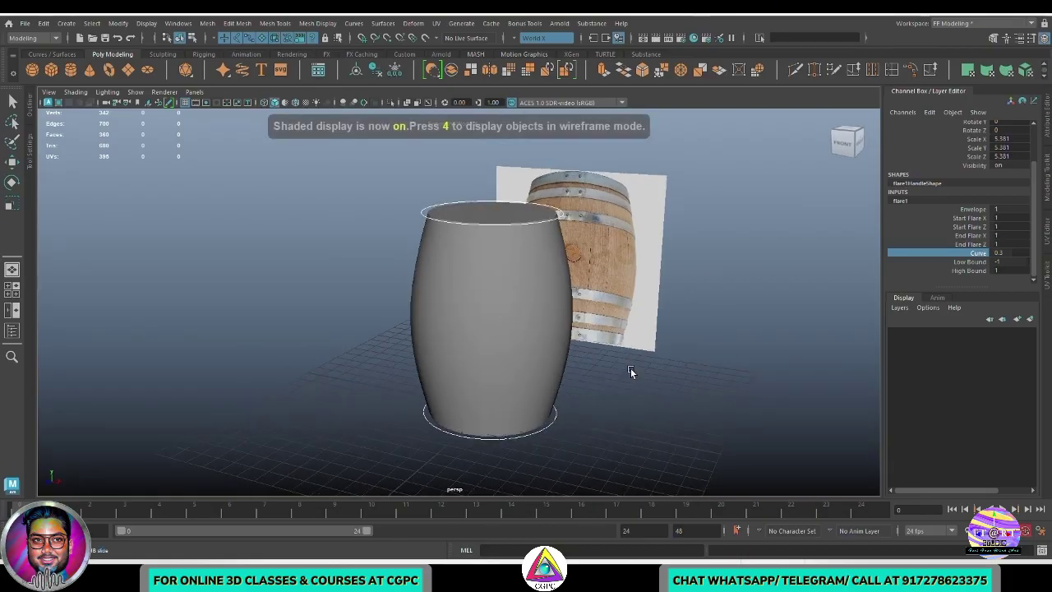
{"action": "left_click", "coordinate": [979, 271]}
{"action": "left_click", "coordinate": [1009, 270]}
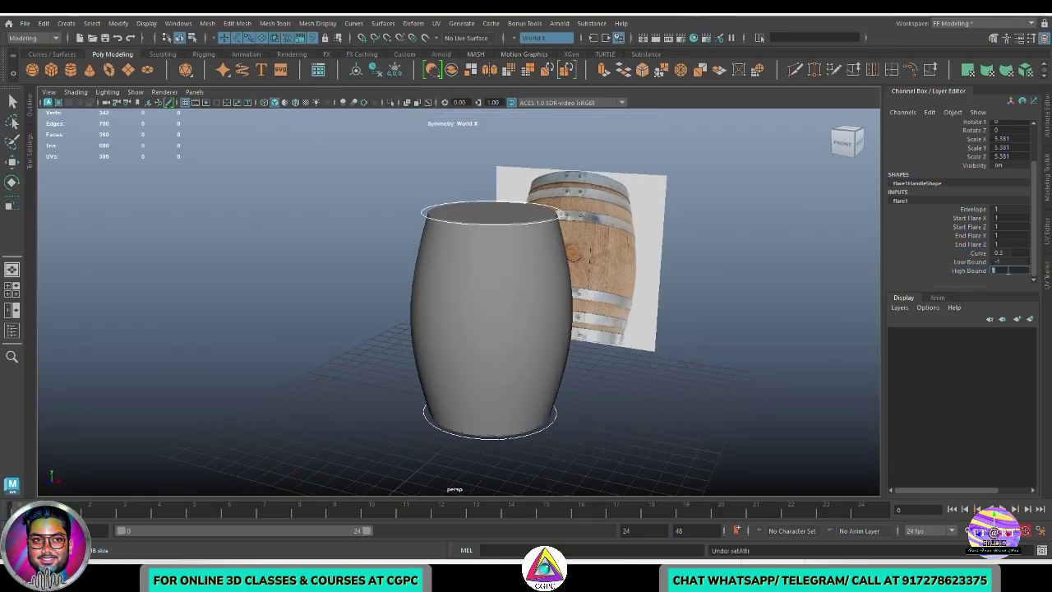
{"action": "type", "text": ".9"}
{"action": "key", "text": "Return"}
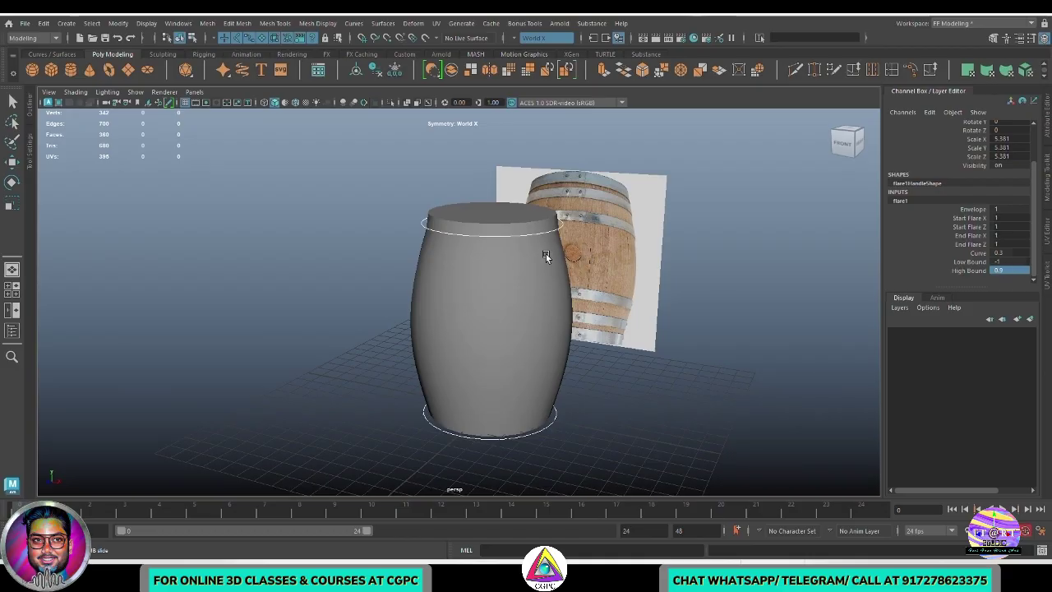
Duplicate the flared barrel mesh and briefly isolate the copy to check its shape
{"action": "scroll", "coordinate": [629, 282], "scroll_direction": "up", "scroll_amount": 5}
{"action": "mouse_move", "coordinate": [629, 283]}
{"action": "left_mouse_down", "text": "alt"}
{"action": "mouse_move", "coordinate": [667, 305]}
{"action": "mouse_move", "coordinate": [635, 302]}
{"action": "left_mouse_up", "text": "alt"}
{"action": "left_click", "coordinate": [611, 281]}
{"action": "scroll", "coordinate": [571, 313], "scroll_direction": "down", "scroll_amount": 3}
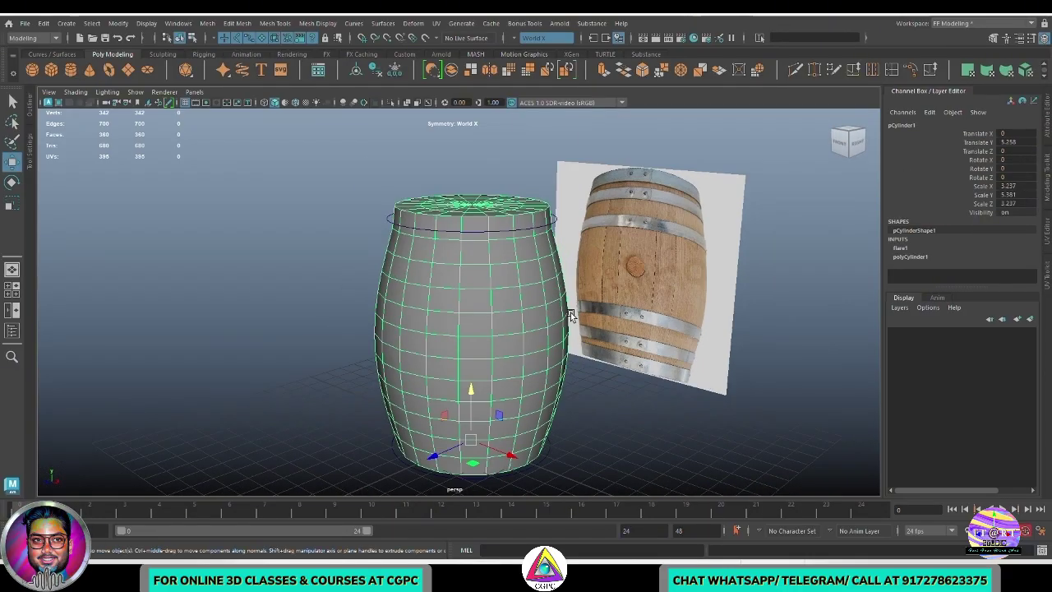
{"action": "scroll", "coordinate": [460, 299], "scroll_direction": "down", "scroll_amount": 3}
{"action": "left_click_drag", "start_coordinate": [444, 300], "coordinate": [470, 298], "text": "alt"}
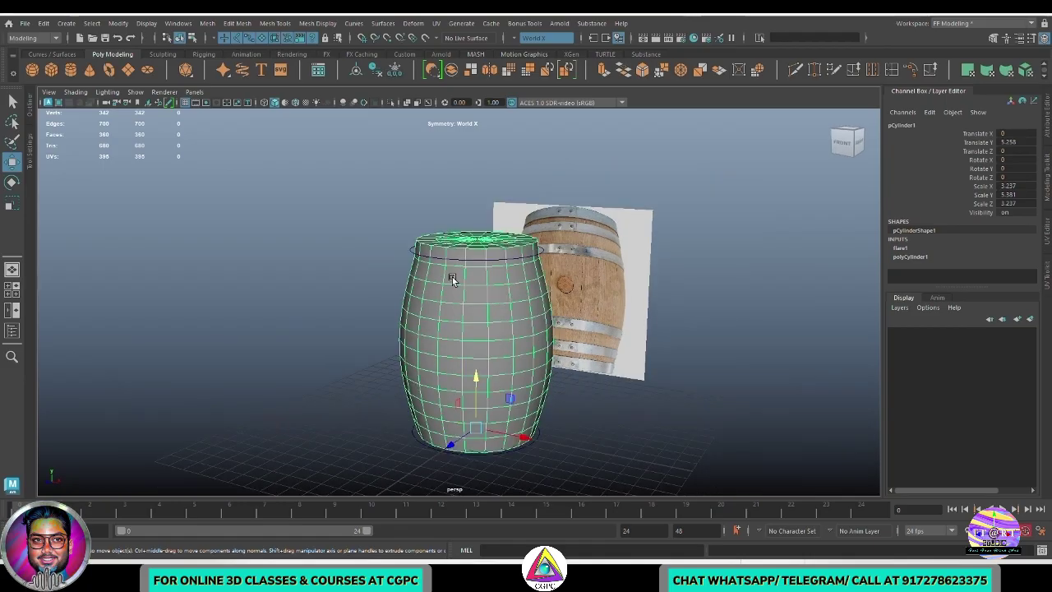
{"action": "left_click_drag", "start_coordinate": [497, 335], "coordinate": [533, 389], "text": "alt"}
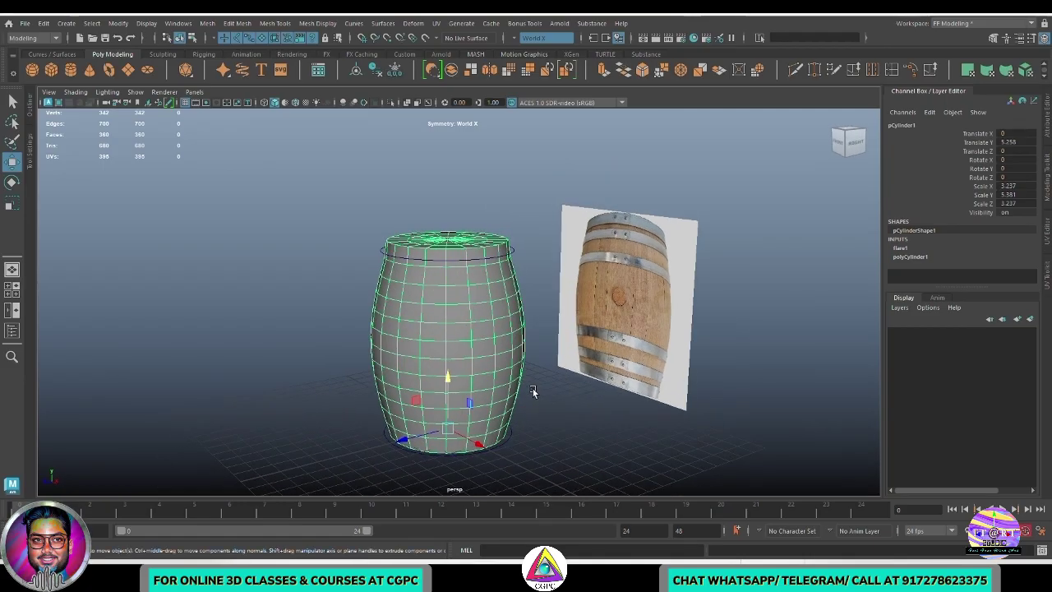
{"action": "key", "text": "ctrl+d"}
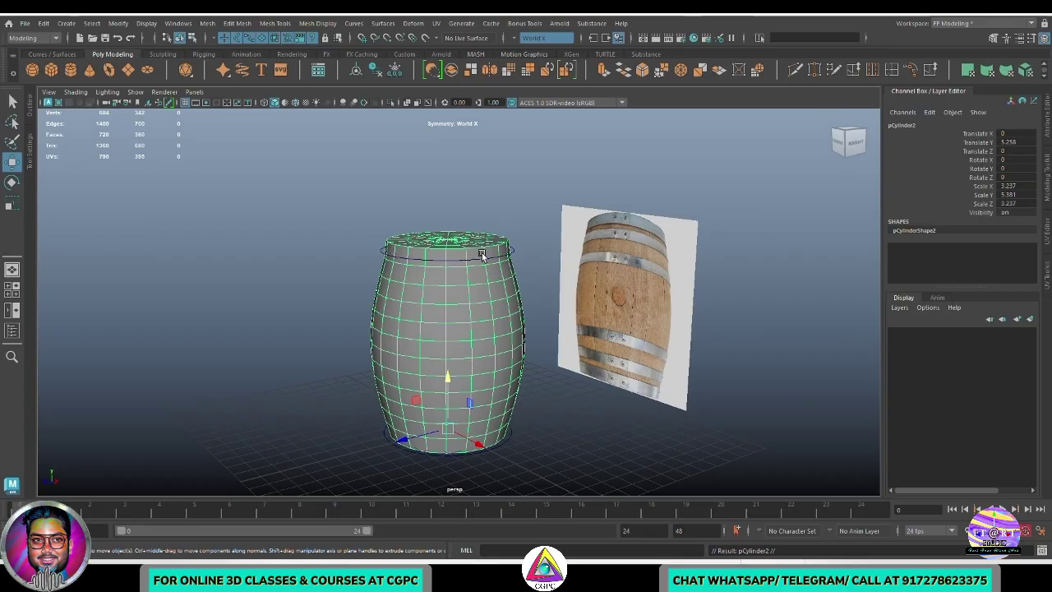
{"action": "left_click", "coordinate": [392, 103]}
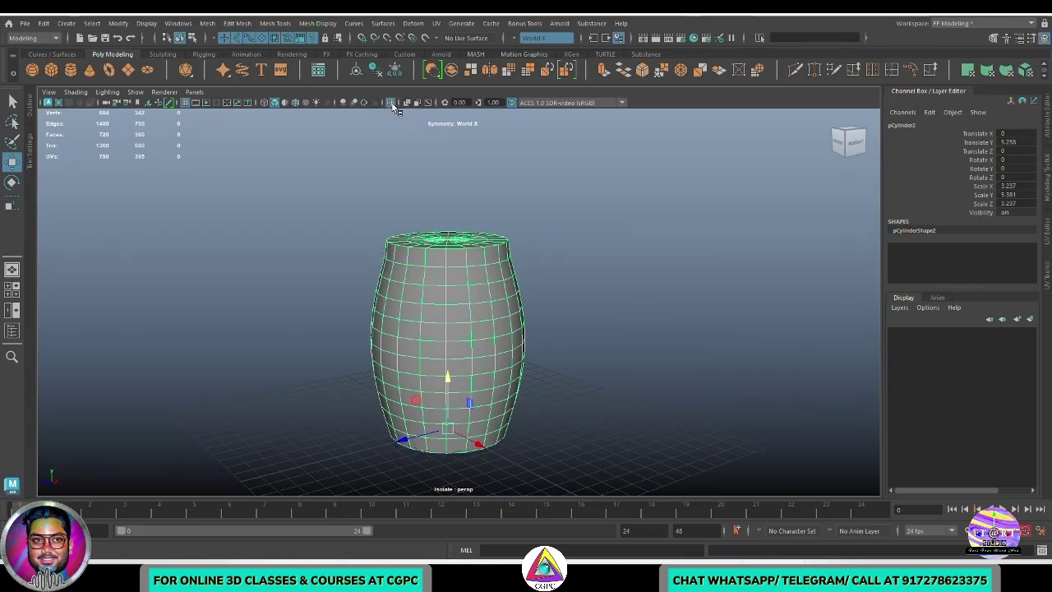
{"action": "left_click", "coordinate": [394, 106]}
Rename the hidden group in the Outliner as "Barrel 01 grp"
{"action": "left_click", "coordinate": [28, 105]}
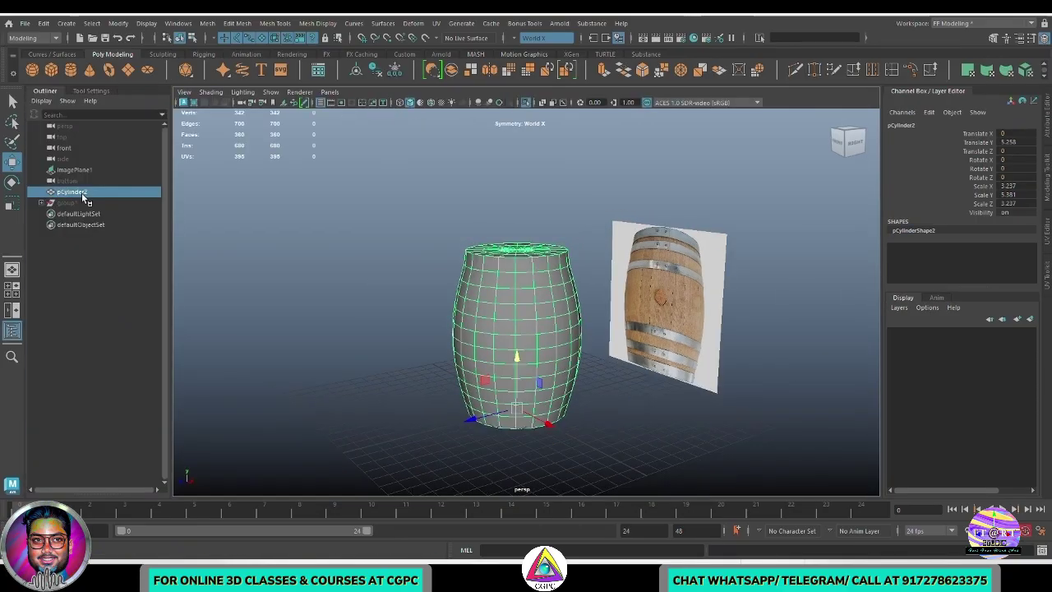
{"action": "left_click", "coordinate": [81, 191]}
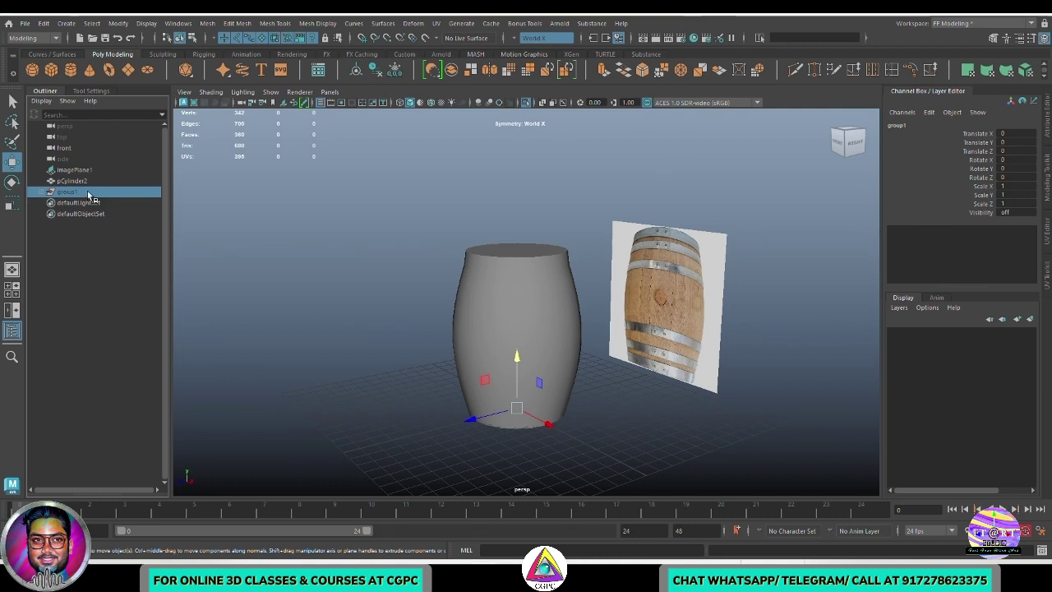
{"action": "double_click", "coordinate": [92, 192]}
{"action": "type", "text": "Barrels"}
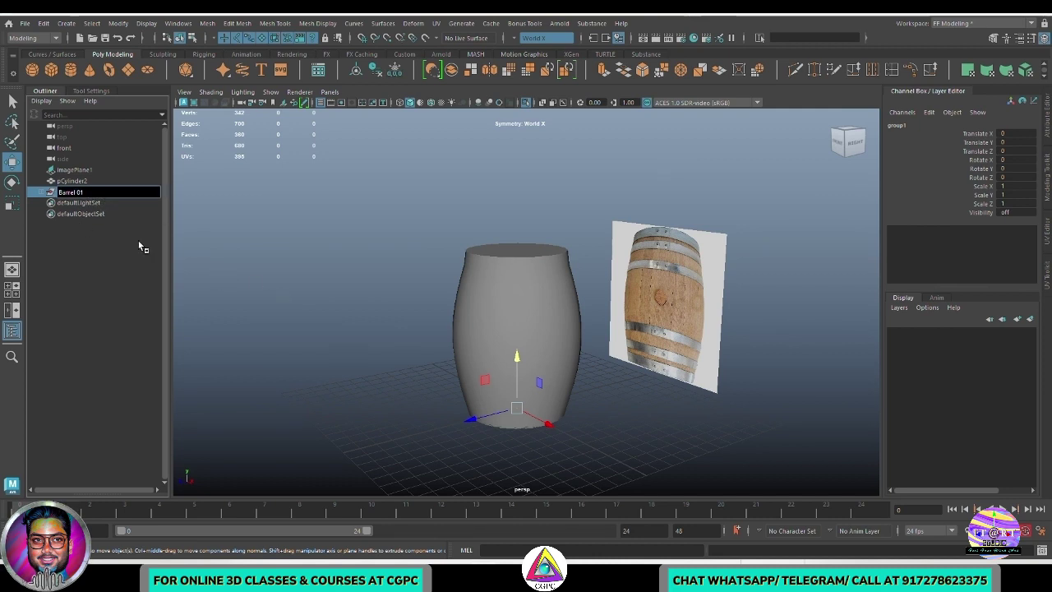
{"action": "type", "text": " grp"}
{"action": "key", "text": "Return"}
Freeze the transformations of the duplicated barrel mesh
{"action": "left_click", "coordinate": [89, 183]}
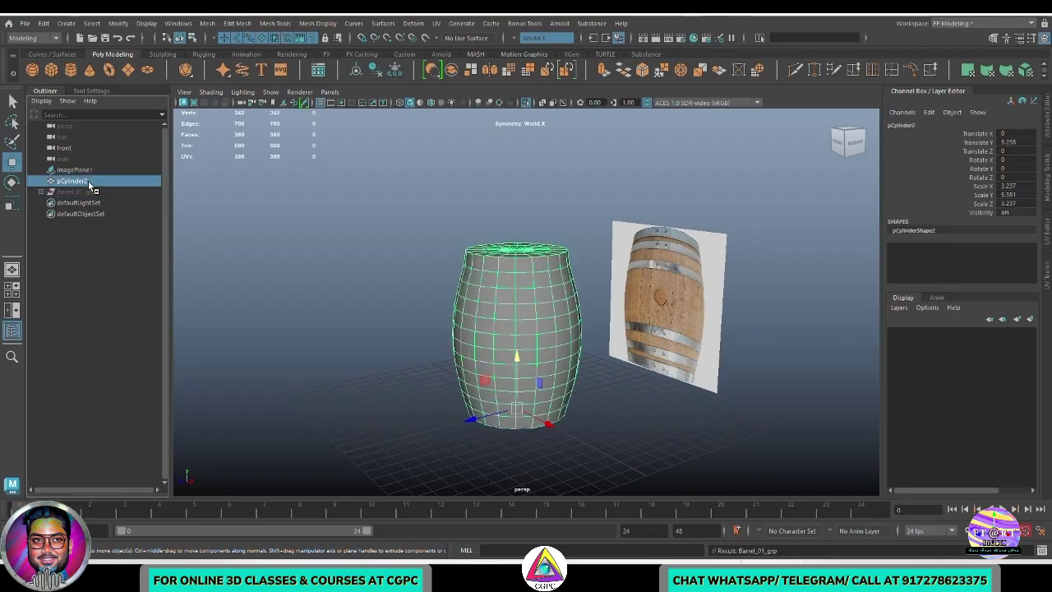
{"action": "middle_click_drag", "start_coordinate": [89, 185], "coordinate": [94, 198]}
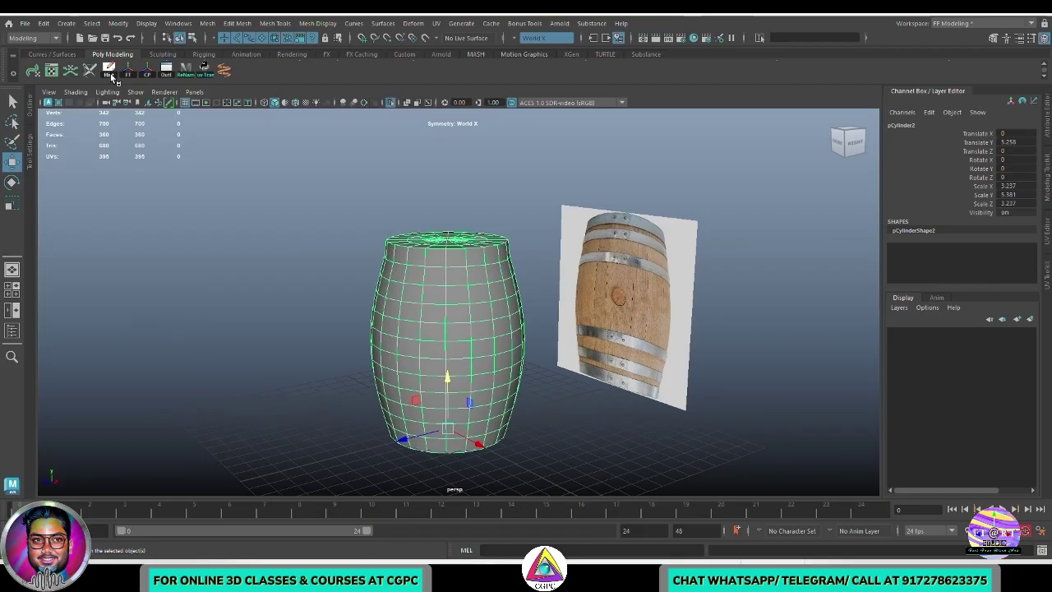
{"action": "left_click", "coordinate": [127, 69]}
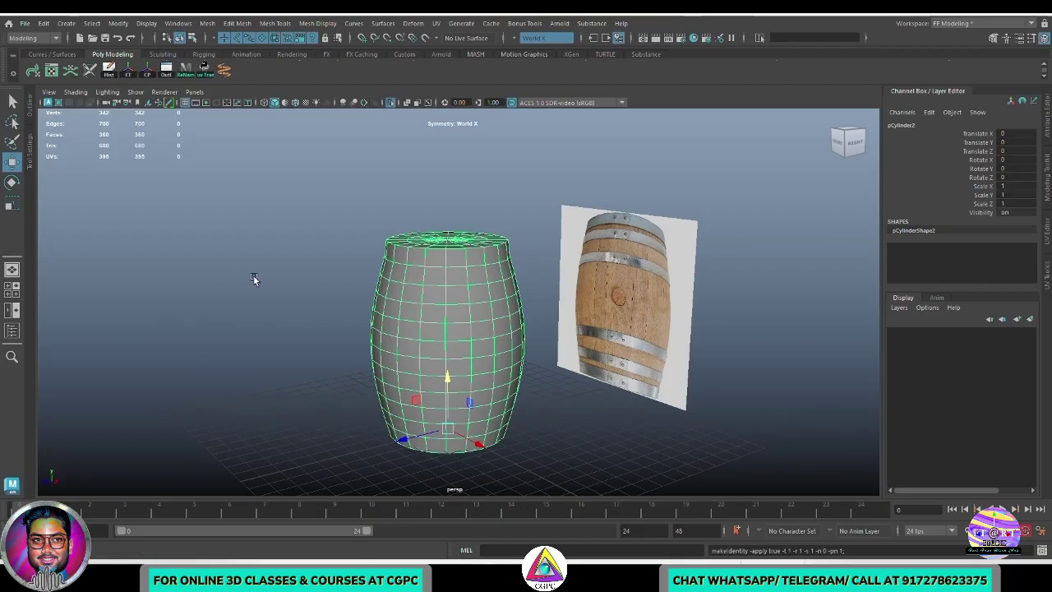
Select the outer inner edge loop on both the top and bottom caps and slide the loops outward toward the rims
{"action": "left_click", "coordinate": [254, 276]}
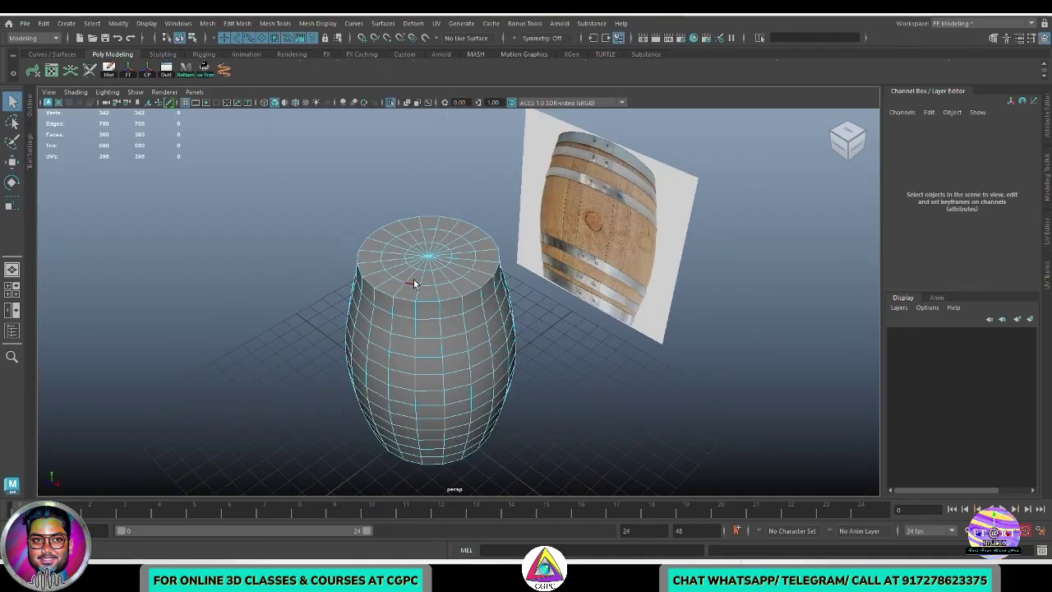
{"action": "double_click", "coordinate": [415, 282]}
{"action": "left_click_drag", "start_coordinate": [539, 349], "coordinate": [468, 291], "text": "alt"}
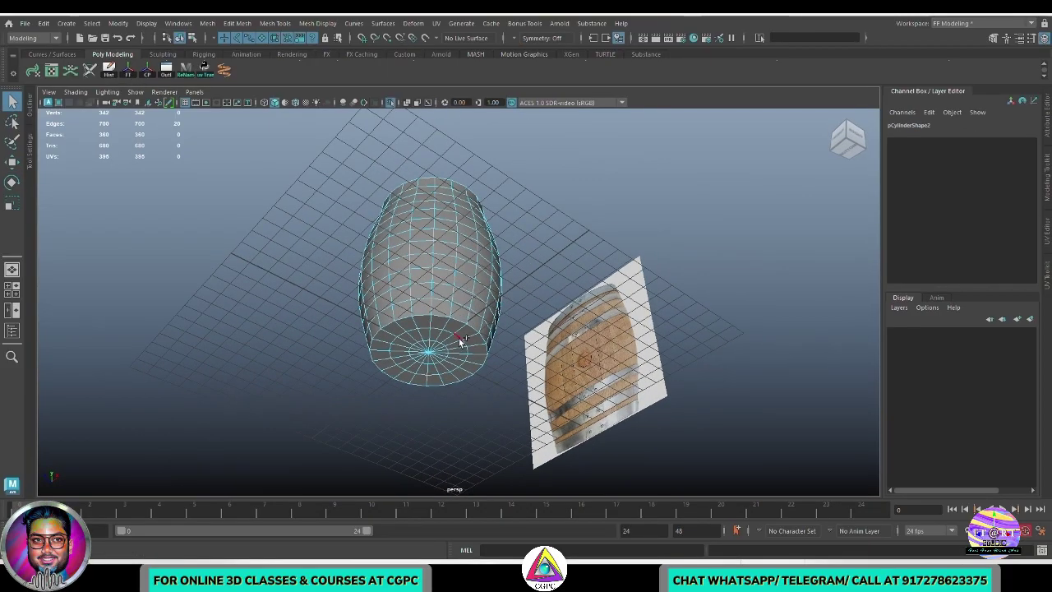
{"action": "double_click", "coordinate": [449, 331], "text": "shift"}
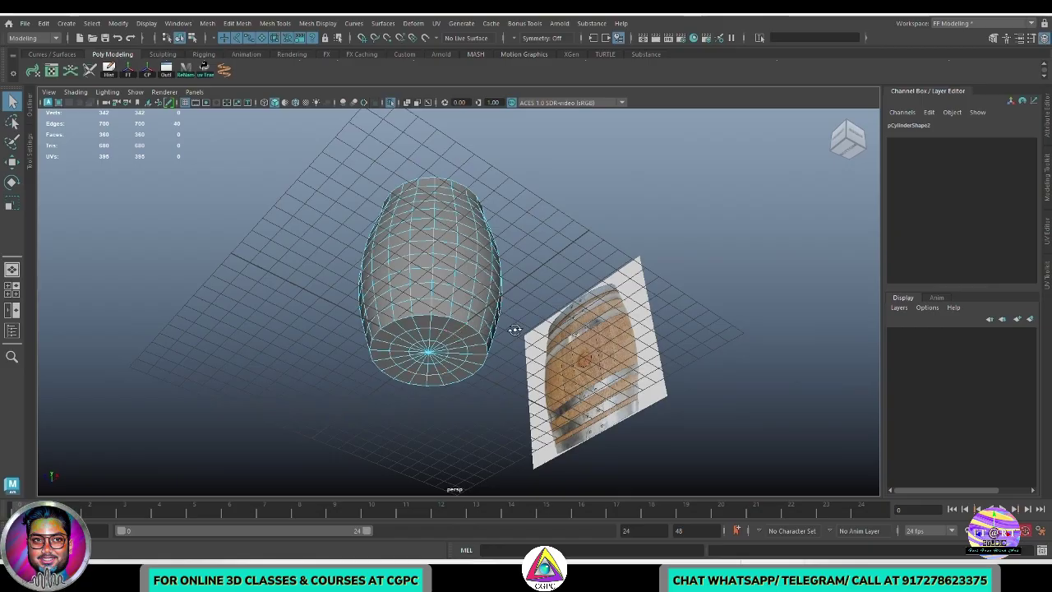
{"action": "left_click_drag", "start_coordinate": [515, 331], "coordinate": [514, 412], "text": "alt"}
{"action": "scroll", "coordinate": [887, 74], "scroll_direction": "up", "scroll_amount": 1}
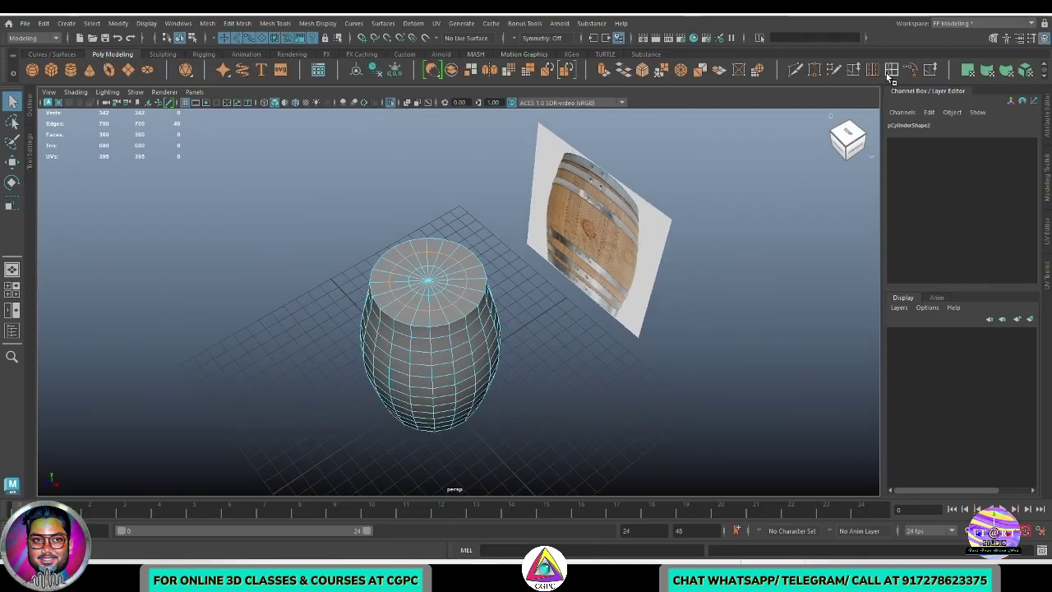
{"action": "left_click", "coordinate": [275, 23]}
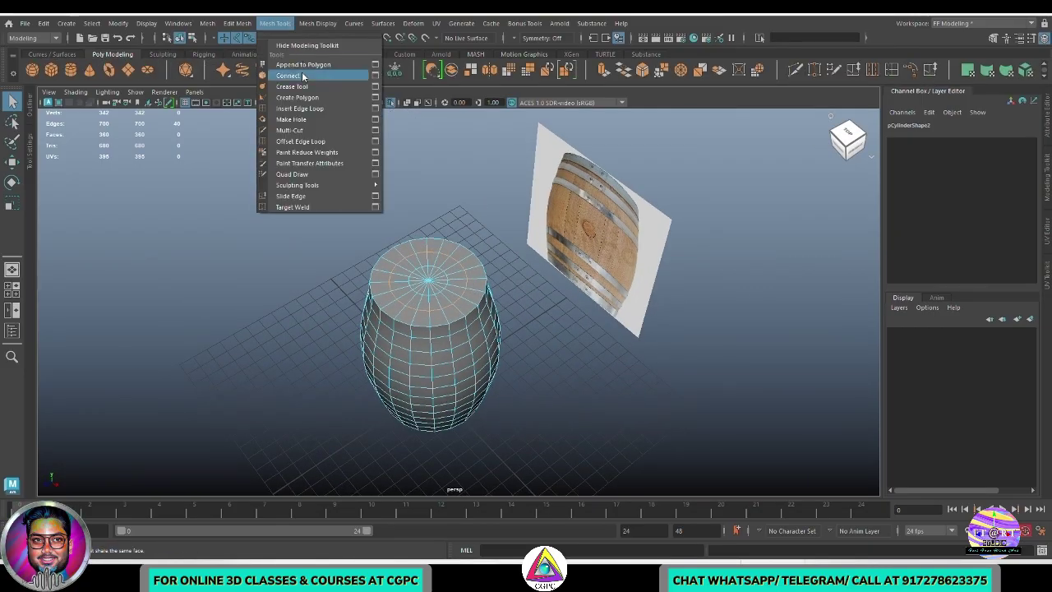
{"action": "left_click", "coordinate": [329, 195]}
{"action": "middle_click_drag", "start_coordinate": [577, 329], "coordinate": [605, 334]}
{"action": "scroll", "coordinate": [606, 334], "scroll_direction": "up", "scroll_amount": 5}
{"action": "left_click_drag", "start_coordinate": [569, 339], "coordinate": [477, 333], "text": "alt"}
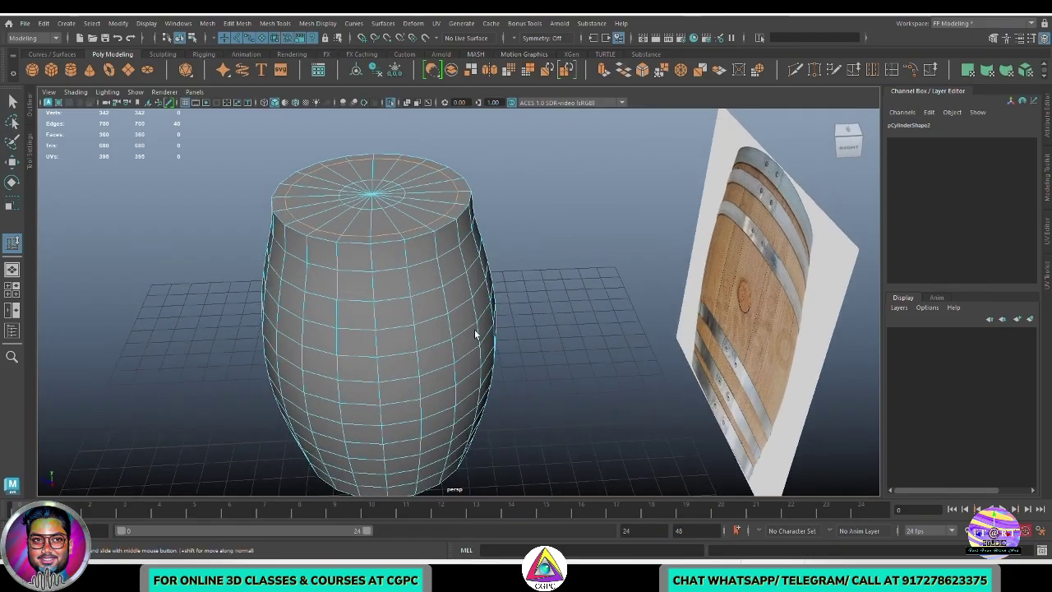
{"action": "middle_click_drag", "start_coordinate": [477, 332], "coordinate": [520, 396], "text": "alt"}
{"action": "left_click_drag", "start_coordinate": [359, 339], "coordinate": [475, 338], "text": "alt"}
{"action": "key", "text": "F8"}
Extrude the faces inside the rim on both the top and bottom caps with Keep Faces Together on
{"action": "middle_click_drag", "start_coordinate": [471, 385], "coordinate": [456, 315], "text": "alt"}
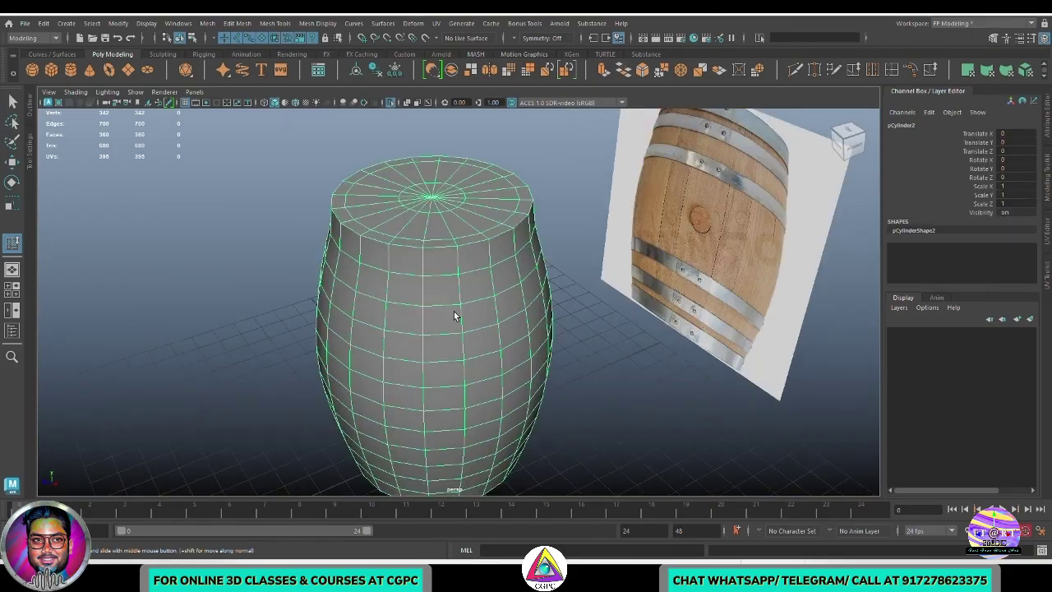
{"action": "left_click_drag", "start_coordinate": [455, 315], "coordinate": [451, 281], "text": "alt"}
{"action": "key", "text": "F9"}
{"action": "left_click", "coordinate": [482, 172]}
{"action": "key", "text": "f"}
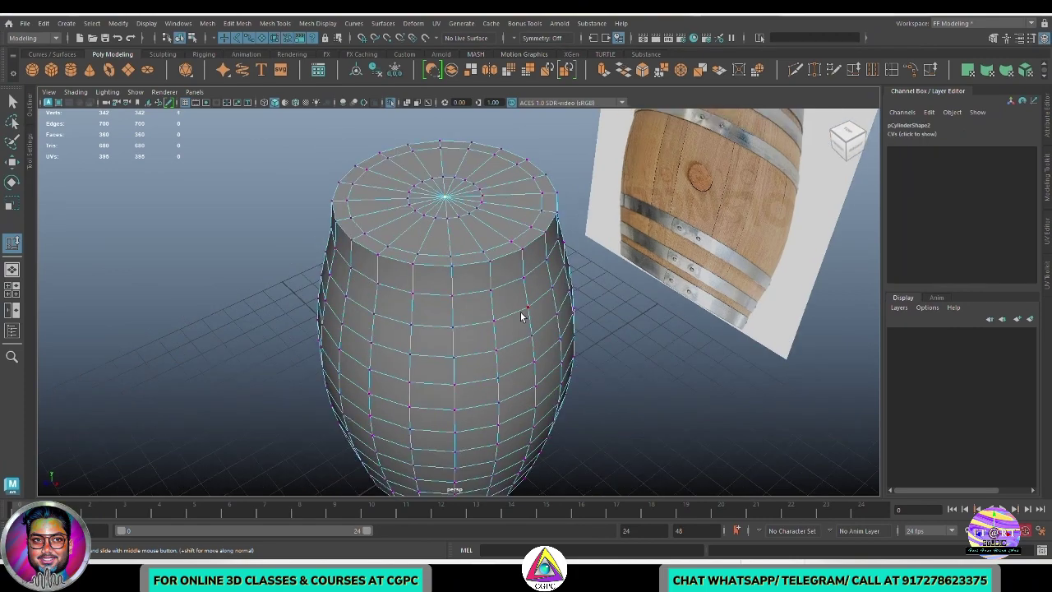
{"action": "scroll", "coordinate": [520, 313], "scroll_direction": "down", "scroll_amount": 3}
{"action": "left_click_drag", "start_coordinate": [521, 312], "coordinate": [470, 329], "text": "alt"}
{"action": "left_click", "coordinate": [447, 334], "text": "shift"}
{"action": "left_click_drag", "start_coordinate": [553, 287], "coordinate": [539, 364], "text": "alt"}
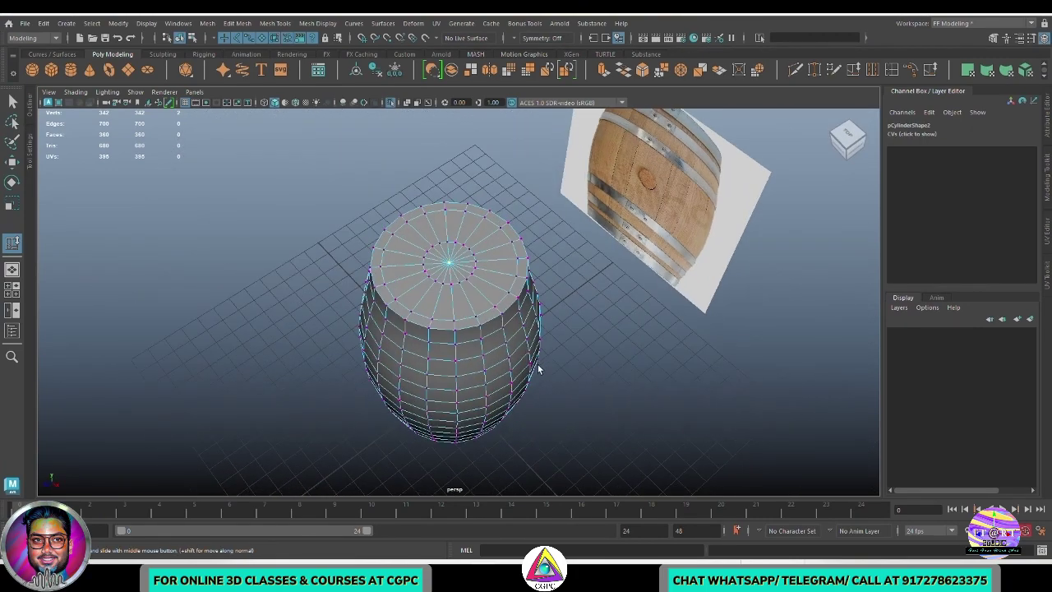
{"action": "right_click_drag", "start_coordinate": [560, 239], "coordinate": [514, 361], "text": "ctrl"}
{"action": "key", "text": "shift+period"}
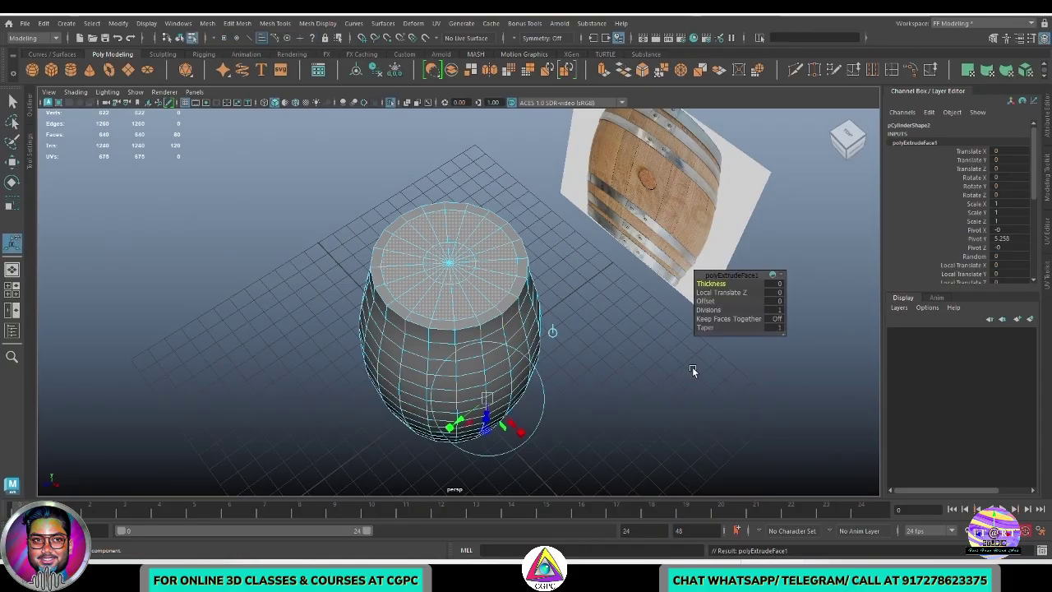
{"action": "left_click", "coordinate": [715, 318]}
{"action": "left_click", "coordinate": [553, 333]}
Sink the extruded cap faces into the barrel with a negative thickness and clear the selection
{"action": "scroll", "coordinate": [517, 304], "scroll_direction": "up", "scroll_amount": 2}
{"action": "left_click_drag", "start_coordinate": [517, 304], "coordinate": [479, 291], "text": "alt"}
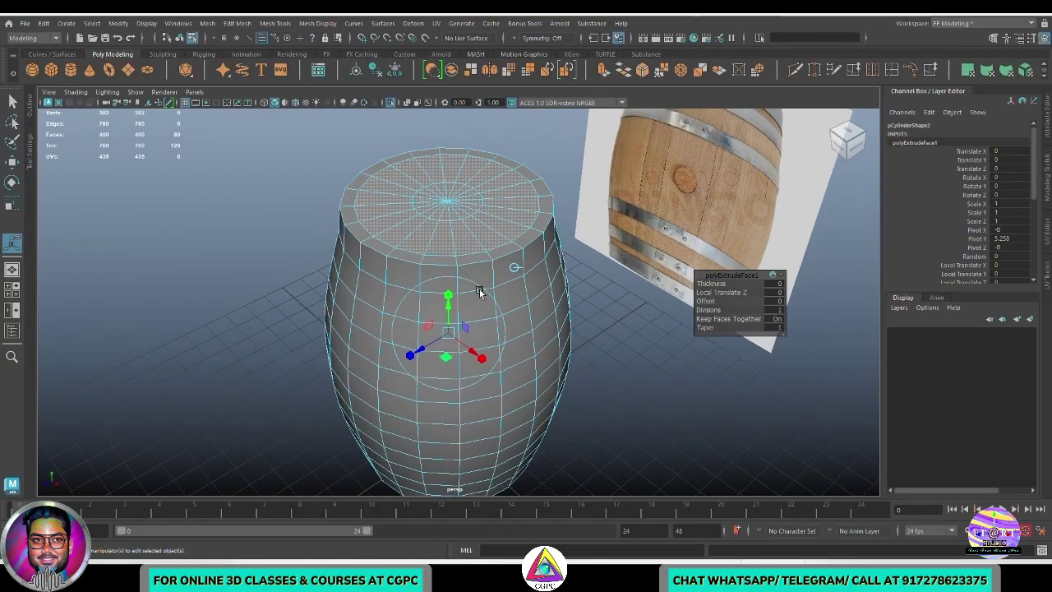
{"action": "scroll", "coordinate": [476, 292], "scroll_direction": "up", "scroll_amount": 1}
{"action": "left_click_drag", "start_coordinate": [710, 285], "coordinate": [594, 276]}
{"action": "key", "text": "q"}
{"action": "left_click", "coordinate": [593, 275]}
{"action": "key", "text": "5"}
Select one lengthwise edge line from the top recess over the rim, down the barrel's side and into the bottom recess
{"action": "right_click_drag", "start_coordinate": [498, 329], "coordinate": [498, 283]}
{"action": "scroll", "coordinate": [495, 321], "scroll_direction": "up", "scroll_amount": 3}
{"action": "left_click_drag", "start_coordinate": [495, 321], "coordinate": [448, 316], "text": "alt"}
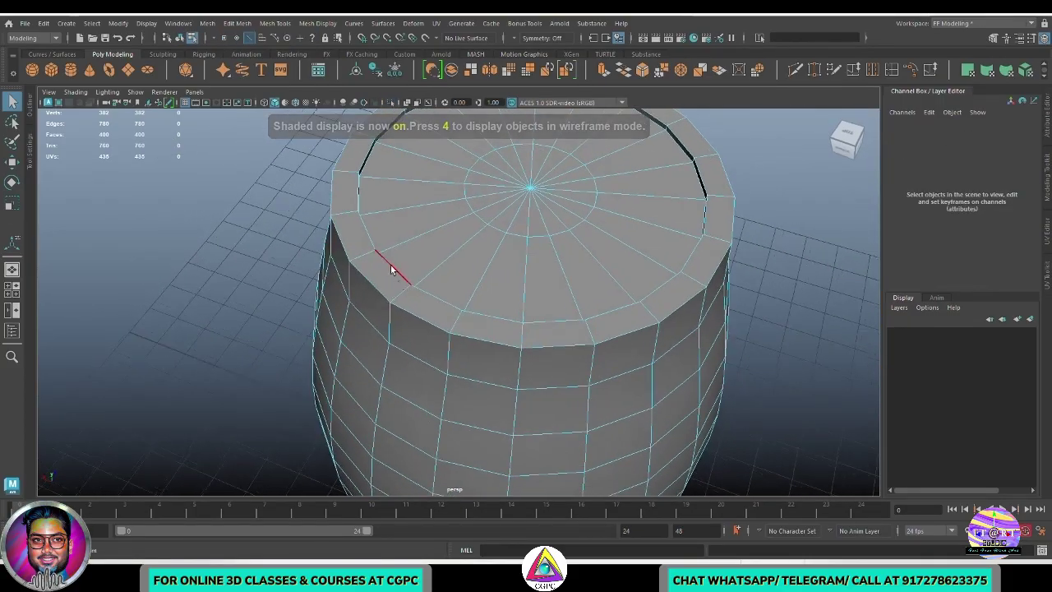
{"action": "left_click", "coordinate": [378, 274]}
{"action": "left_click_drag", "start_coordinate": [379, 279], "coordinate": [575, 223], "text": "alt"}
{"action": "scroll", "coordinate": [439, 311], "scroll_direction": "down", "scroll_amount": 3}
{"action": "left_click", "coordinate": [545, 471], "text": "shift"}
{"action": "scroll", "coordinate": [543, 329], "scroll_direction": "down", "scroll_amount": 3}
{"action": "scroll", "coordinate": [631, 366], "scroll_direction": "up", "scroll_amount": 4}
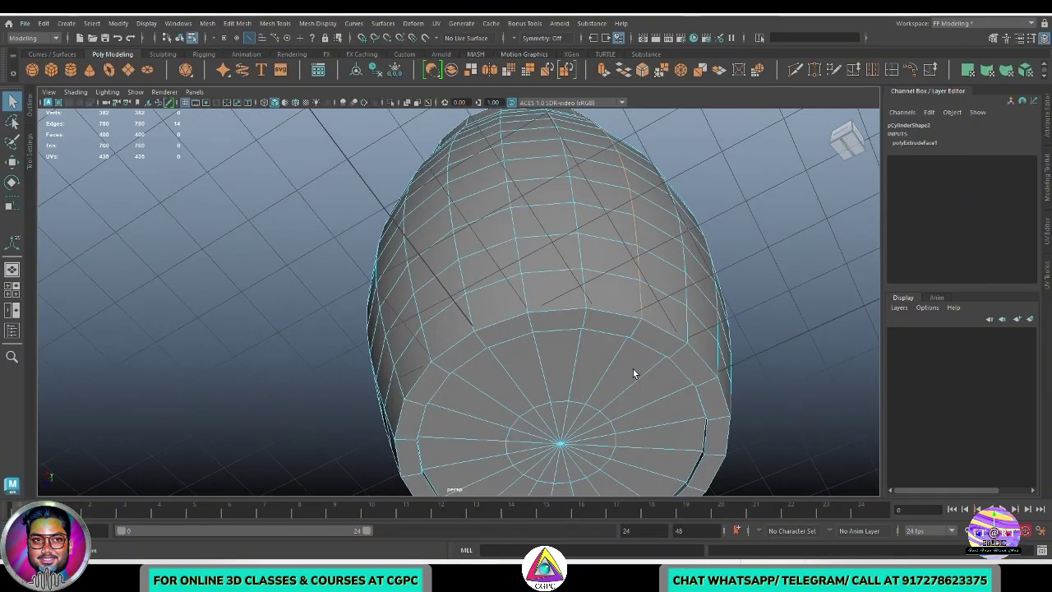
{"action": "left_click_drag", "start_coordinate": [633, 374], "coordinate": [662, 323], "text": "alt"}
{"action": "left_click_drag", "start_coordinate": [637, 360], "coordinate": [651, 310], "text": "alt"}
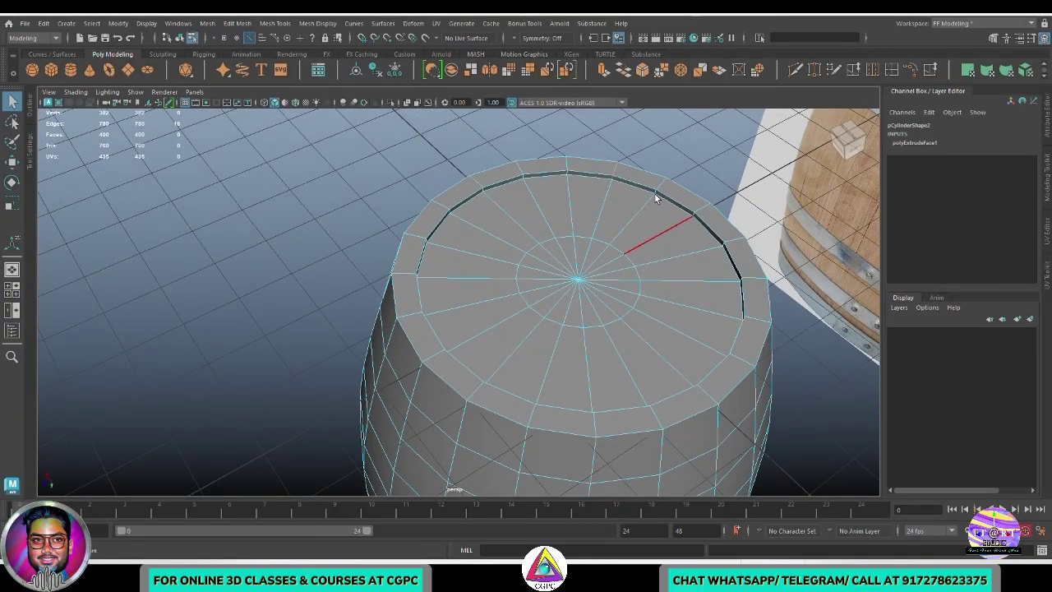
{"action": "left_click_drag", "start_coordinate": [655, 194], "coordinate": [515, 362], "text": "alt"}
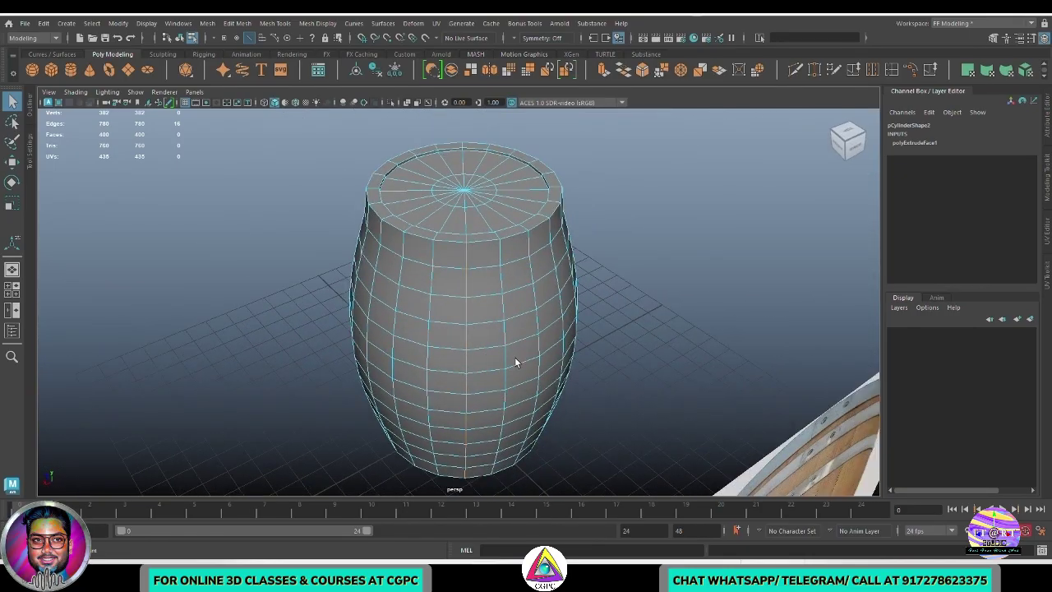
Extend the selection to all similar lengthwise edges and bevel them with fraction 0.1, 2 segments and depth -1
{"action": "left_click", "coordinate": [93, 23]}
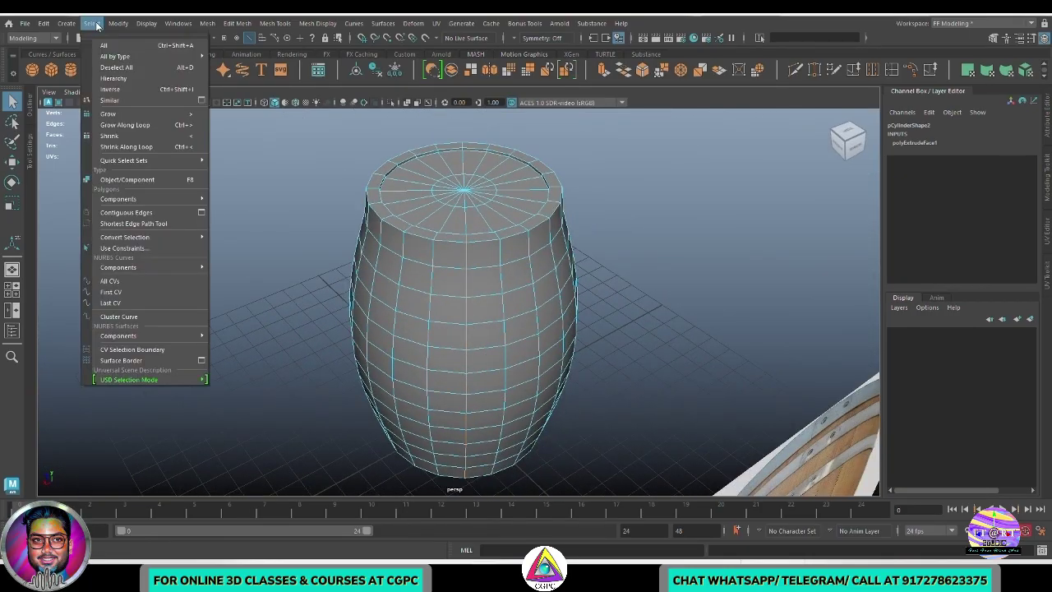
{"action": "left_click", "coordinate": [138, 101]}
{"action": "left_click_drag", "start_coordinate": [632, 280], "coordinate": [583, 351], "text": "alt"}
{"action": "scroll", "coordinate": [638, 335], "scroll_direction": "up", "scroll_amount": 3}
{"action": "left_click_drag", "start_coordinate": [640, 336], "coordinate": [603, 334], "text": "alt"}
{"action": "right_click", "coordinate": [619, 244], "text": "shift"}
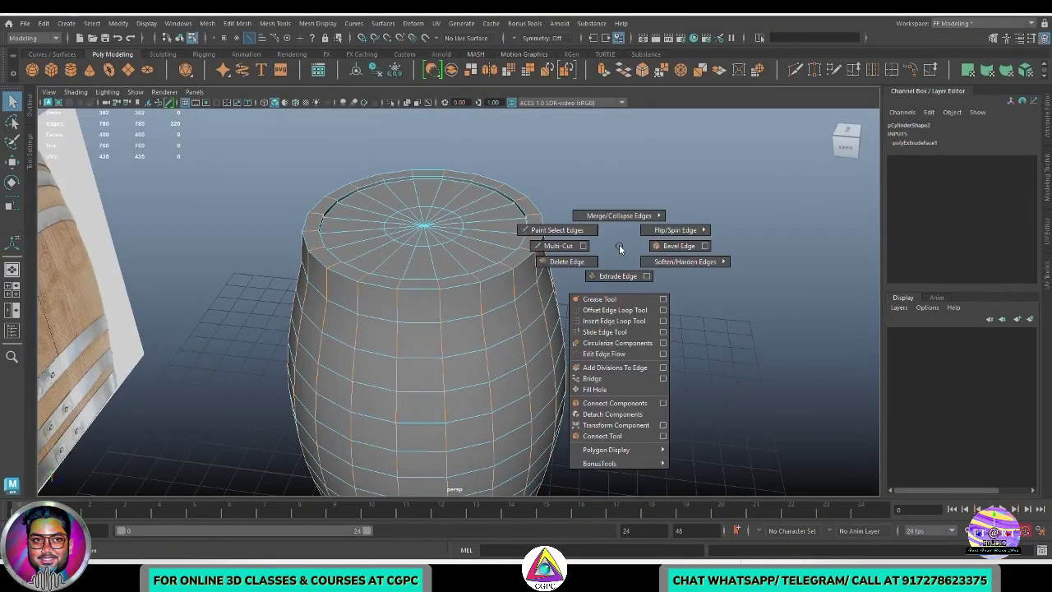
{"action": "left_click", "coordinate": [675, 247]}
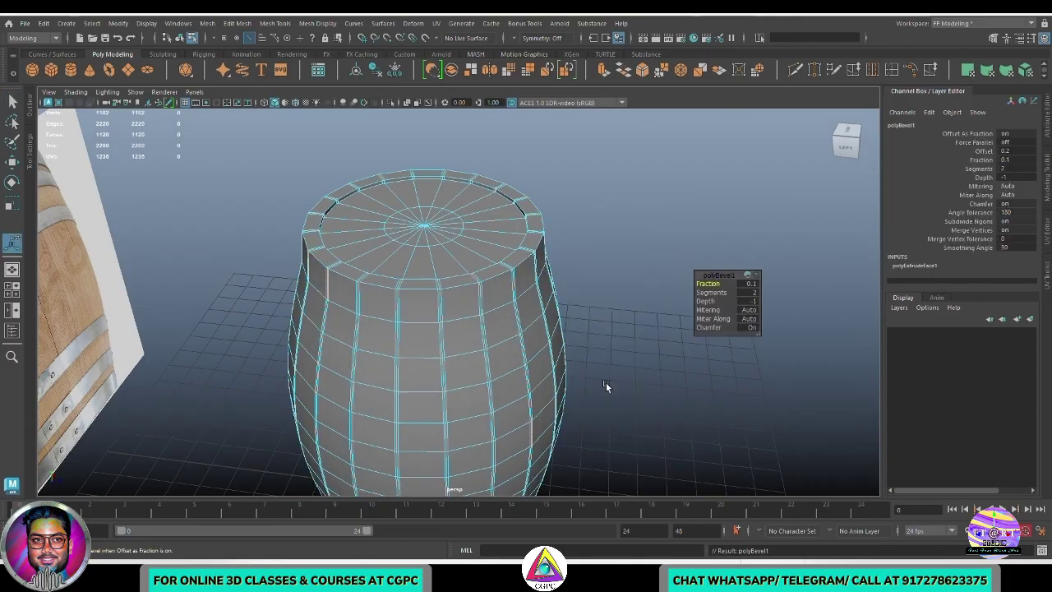
Set the bevel's depth to -5 to form grooves between the barrel's staves
{"action": "left_click_drag", "start_coordinate": [606, 387], "coordinate": [462, 292], "text": "alt"}
{"action": "scroll", "coordinate": [599, 367], "scroll_direction": "up", "scroll_amount": 2}
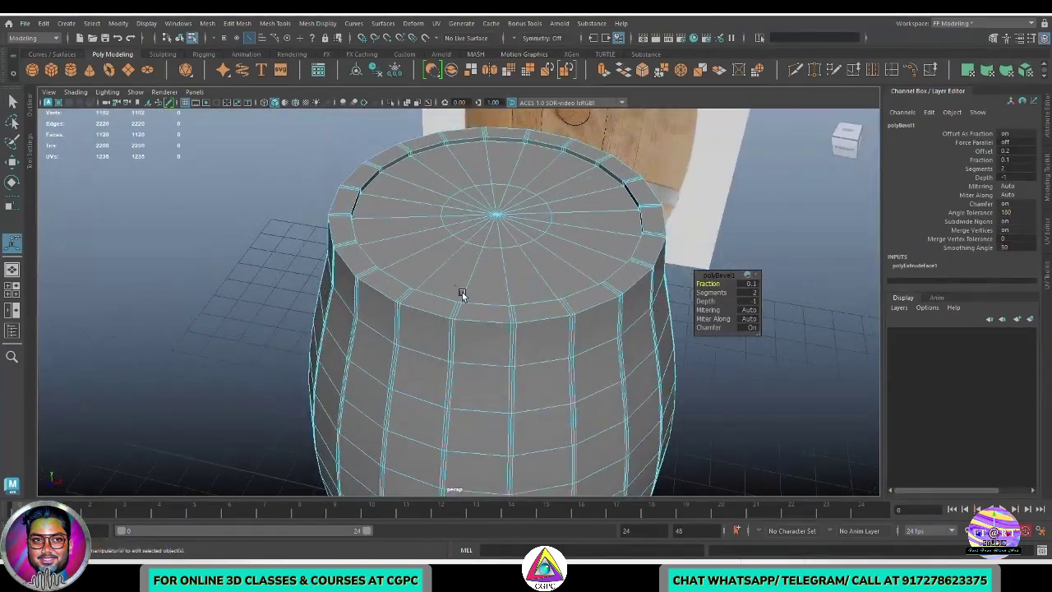
{"action": "scroll", "coordinate": [559, 383], "scroll_direction": "up", "scroll_amount": 5}
{"action": "left_click_drag", "start_coordinate": [559, 383], "coordinate": [616, 382], "text": "alt"}
{"action": "left_click_drag", "start_coordinate": [749, 346], "coordinate": [765, 360], "text": "alt"}
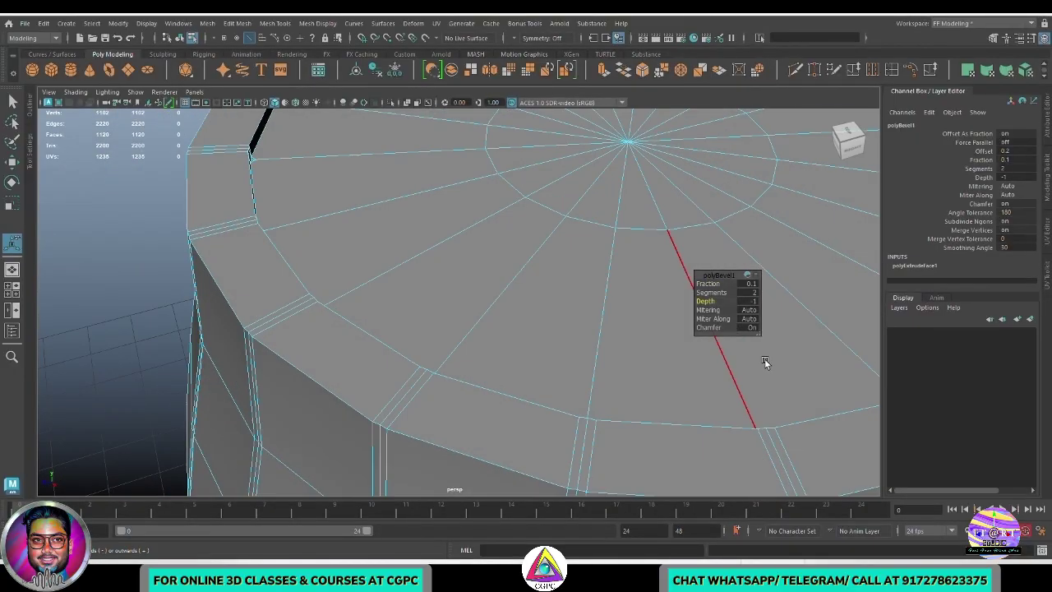
{"action": "left_click", "coordinate": [749, 301]}
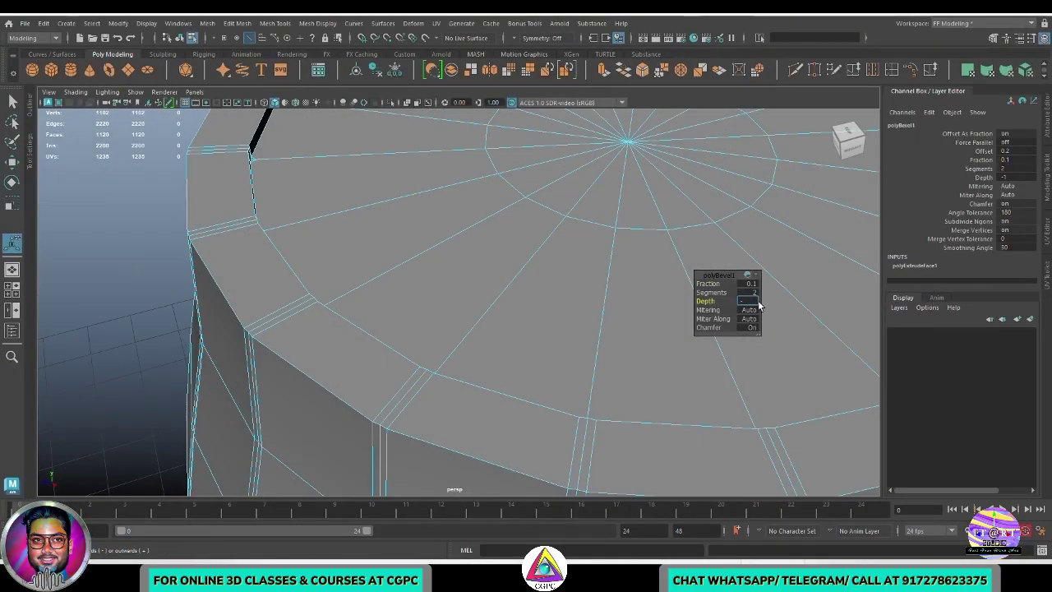
{"action": "key", "text": "Return"}
{"action": "left_click_drag", "start_coordinate": [489, 404], "coordinate": [474, 319], "text": "alt"}
{"action": "scroll", "coordinate": [474, 319], "scroll_direction": "down", "scroll_amount": 5}
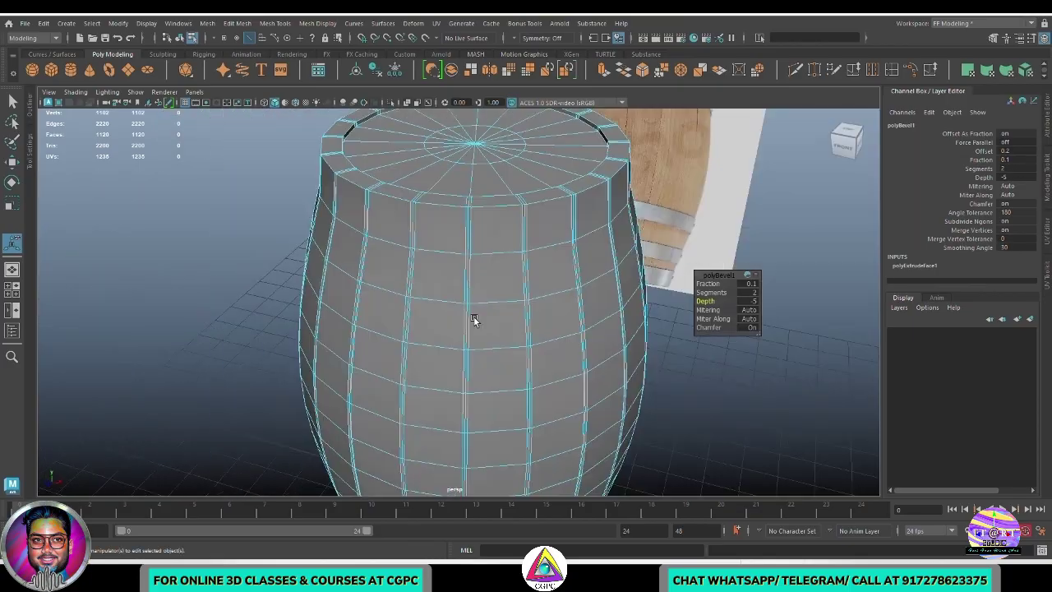
Return to object mode, deselect the barrel and examine the stave grooves around its side
{"action": "key", "text": "q"}
{"action": "key", "text": "F8"}
{"action": "left_click", "coordinate": [749, 377]}
{"action": "scroll", "coordinate": [586, 331], "scroll_direction": "down", "scroll_amount": 3}
{"action": "left_click_drag", "start_coordinate": [586, 332], "coordinate": [469, 308], "text": "alt"}
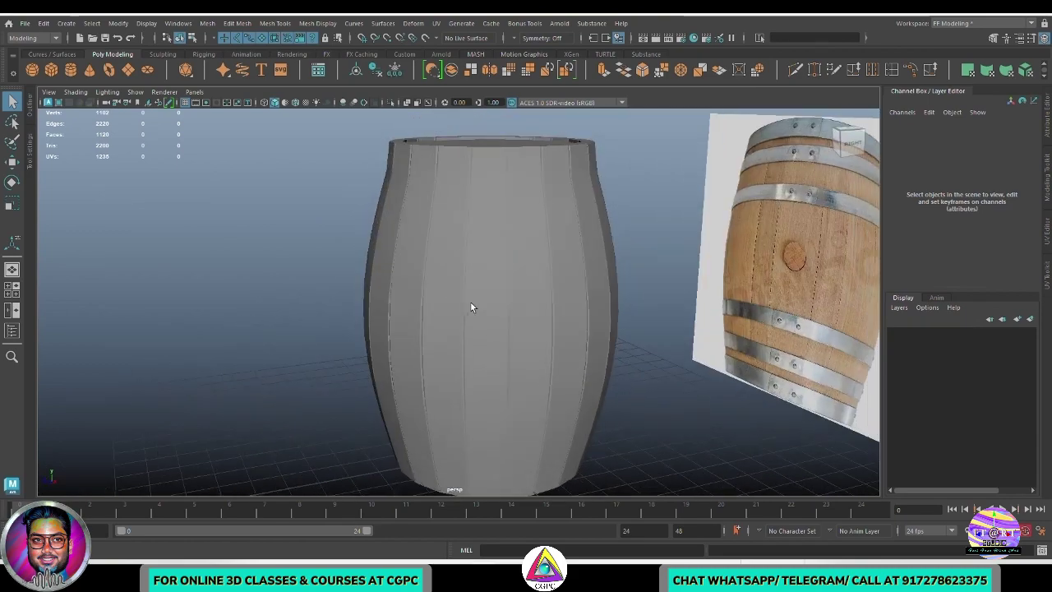
{"action": "scroll", "coordinate": [469, 308], "scroll_direction": "up", "scroll_amount": 5}
{"action": "left_click_drag", "start_coordinate": [606, 345], "coordinate": [616, 375], "text": "alt"}
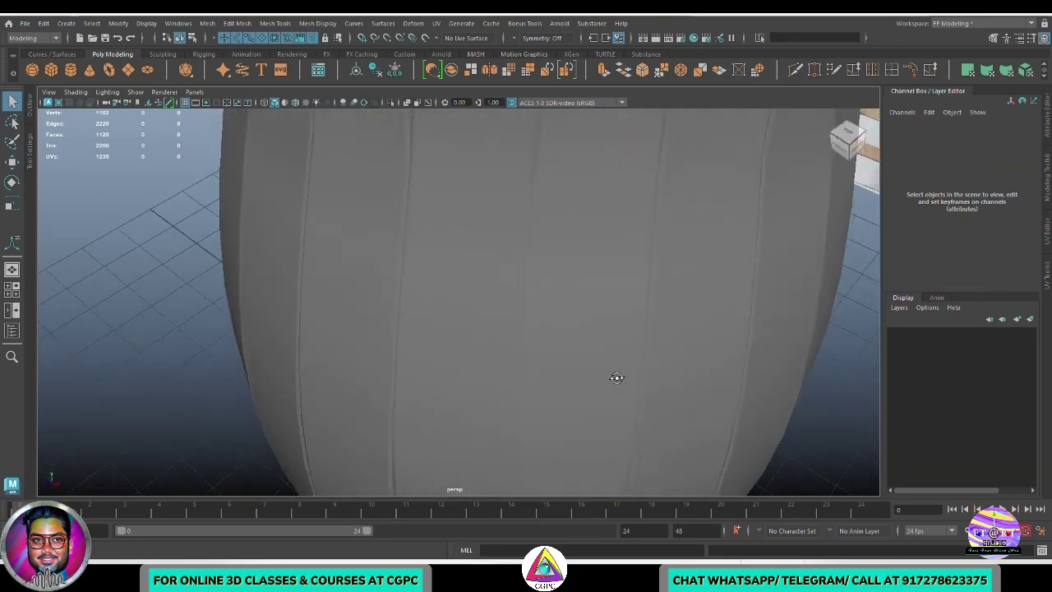
{"action": "scroll", "coordinate": [567, 349], "scroll_direction": "down", "scroll_amount": 5}
{"action": "left_click_drag", "start_coordinate": [529, 326], "coordinate": [468, 321], "text": "alt"}
Select a short edge in a groove corner at the recessed cap and all edges similar to it
{"action": "left_click", "coordinate": [403, 192]}
{"action": "scroll", "coordinate": [526, 304], "scroll_direction": "up", "scroll_amount": 3}
{"action": "middle_click_drag", "start_coordinate": [592, 296], "coordinate": [540, 390], "text": "alt"}
{"action": "scroll", "coordinate": [526, 362], "scroll_direction": "up", "scroll_amount": 4}
{"action": "middle_click_drag", "start_coordinate": [444, 251], "coordinate": [495, 304], "text": "alt"}
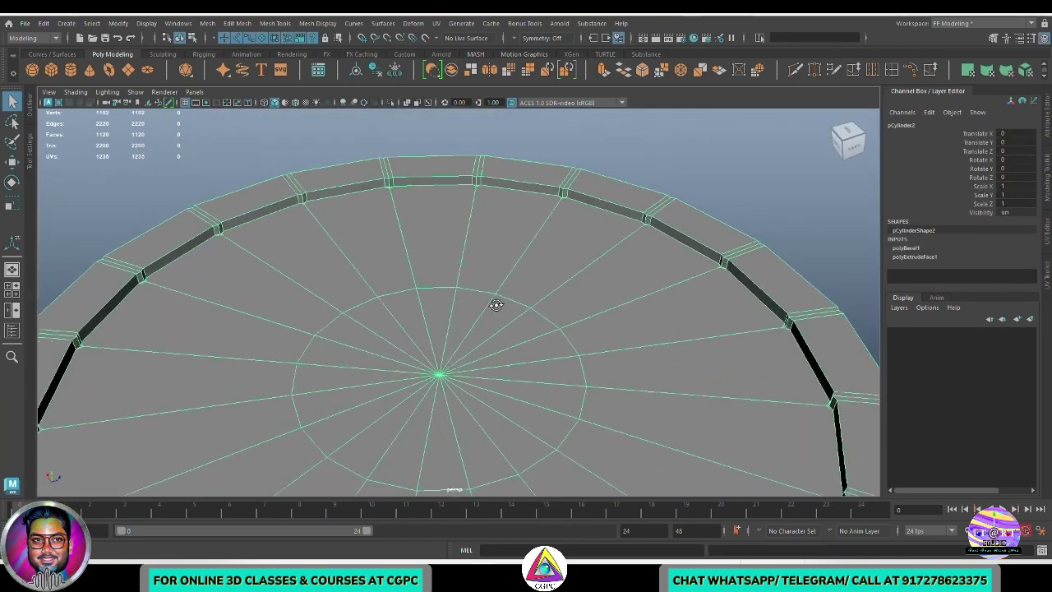
{"action": "scroll", "coordinate": [485, 295], "scroll_direction": "up", "scroll_amount": 3}
{"action": "left_click_drag", "start_coordinate": [474, 285], "coordinate": [501, 288], "text": "alt"}
{"action": "middle_click_drag", "start_coordinate": [501, 287], "coordinate": [544, 314], "text": "alt"}
{"action": "right_click_drag", "start_coordinate": [369, 252], "coordinate": [370, 215]}
{"action": "scroll", "coordinate": [353, 288], "scroll_direction": "up", "scroll_amount": 3}
{"action": "middle_click_drag", "start_coordinate": [271, 370], "coordinate": [435, 181], "text": "alt"}
{"action": "left_click", "coordinate": [390, 172]}
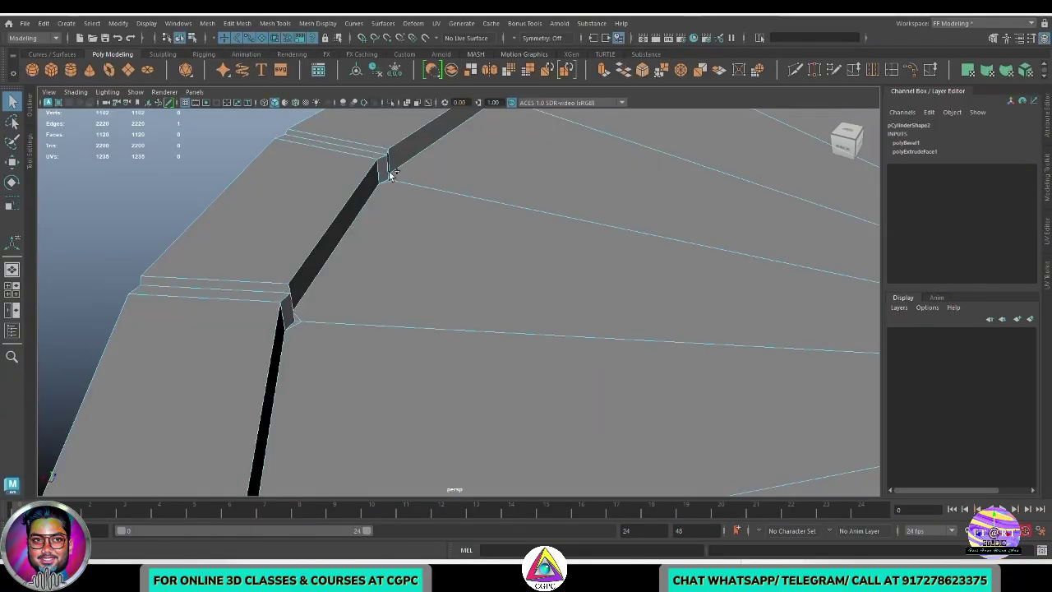
{"action": "left_click", "coordinate": [91, 23]}
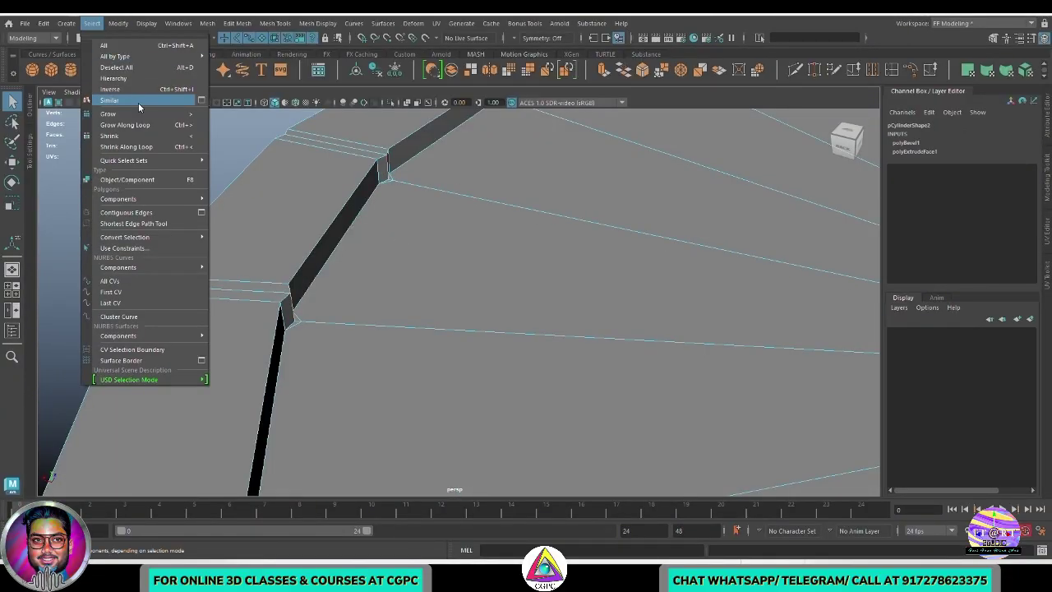
{"action": "left_click", "coordinate": [138, 103]}
{"action": "scroll", "coordinate": [543, 340], "scroll_direction": "down", "scroll_amount": 5}
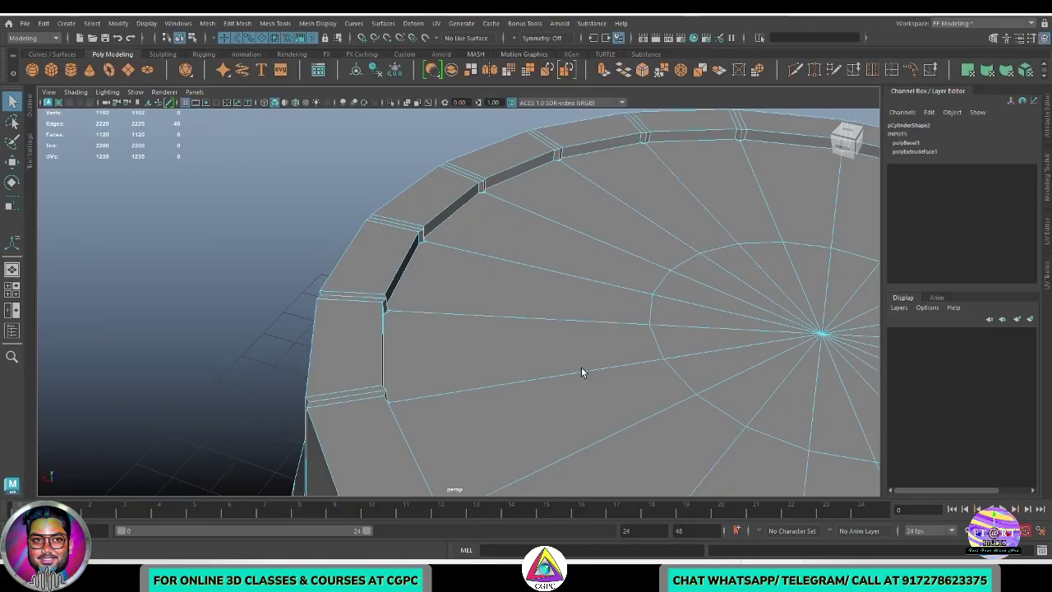
{"action": "scroll", "coordinate": [581, 373], "scroll_direction": "down", "scroll_amount": 5}
Try to scale the selected groove-corner edges vertically
{"action": "key", "text": "r"}
{"action": "left_click_drag", "start_coordinate": [581, 372], "coordinate": [456, 345], "text": "alt"}
{"action": "scroll", "coordinate": [456, 345], "scroll_direction": "up", "scroll_amount": 2}
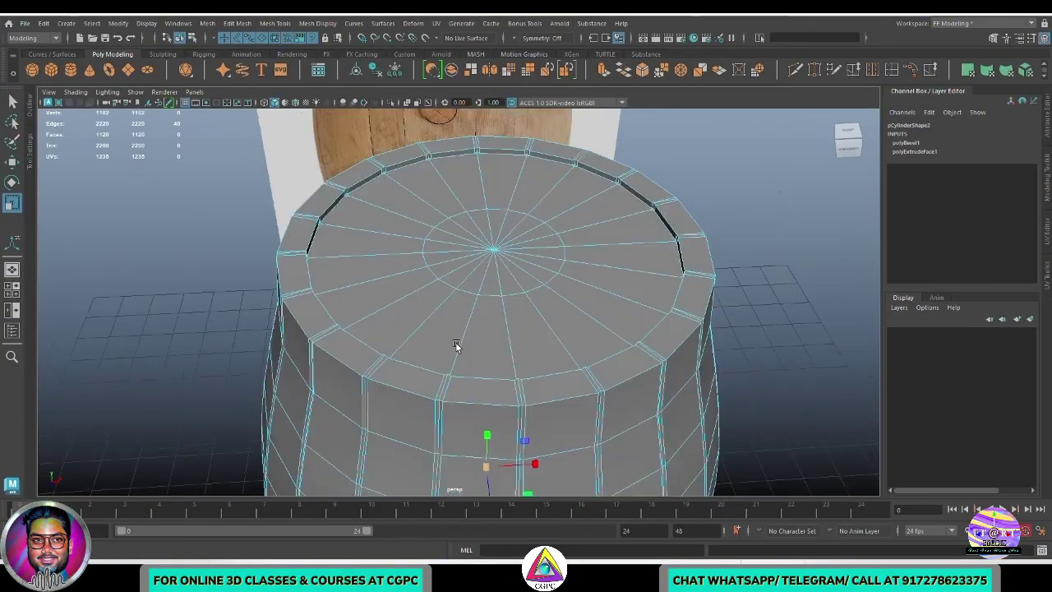
{"action": "right_click_drag", "start_coordinate": [456, 345], "coordinate": [517, 357], "text": "alt"}
{"action": "middle_click_drag", "start_coordinate": [517, 357], "coordinate": [498, 324], "text": "alt"}
{"action": "left_click_drag", "start_coordinate": [479, 472], "coordinate": [480, 473]}
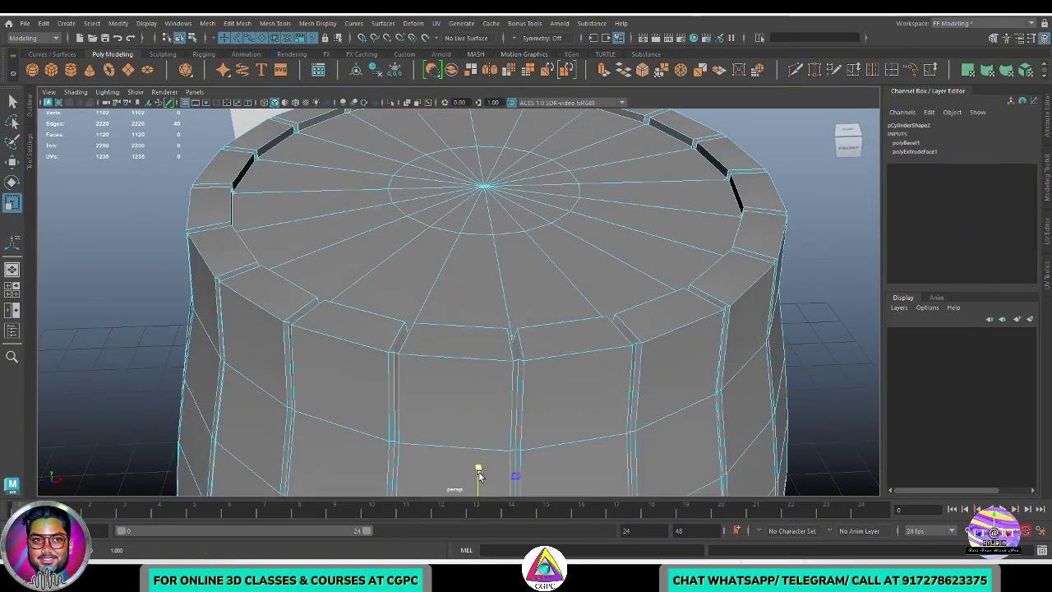
Select the lower groove-corner vertices of two neighbouring grooves on the recessed cap and extend the selection to all similar vertices
{"action": "left_click_drag", "start_coordinate": [533, 322], "coordinate": [509, 337], "text": "alt"}
{"action": "right_click_drag", "start_coordinate": [510, 336], "coordinate": [565, 354], "text": "alt"}
{"action": "left_click_drag", "start_coordinate": [566, 354], "coordinate": [400, 317], "text": "alt"}
{"action": "right_click_drag", "start_coordinate": [461, 271], "coordinate": [508, 317], "text": "alt"}
{"action": "right_click_drag", "start_coordinate": [492, 222], "coordinate": [312, 150]}
{"action": "left_click", "coordinate": [492, 262]}
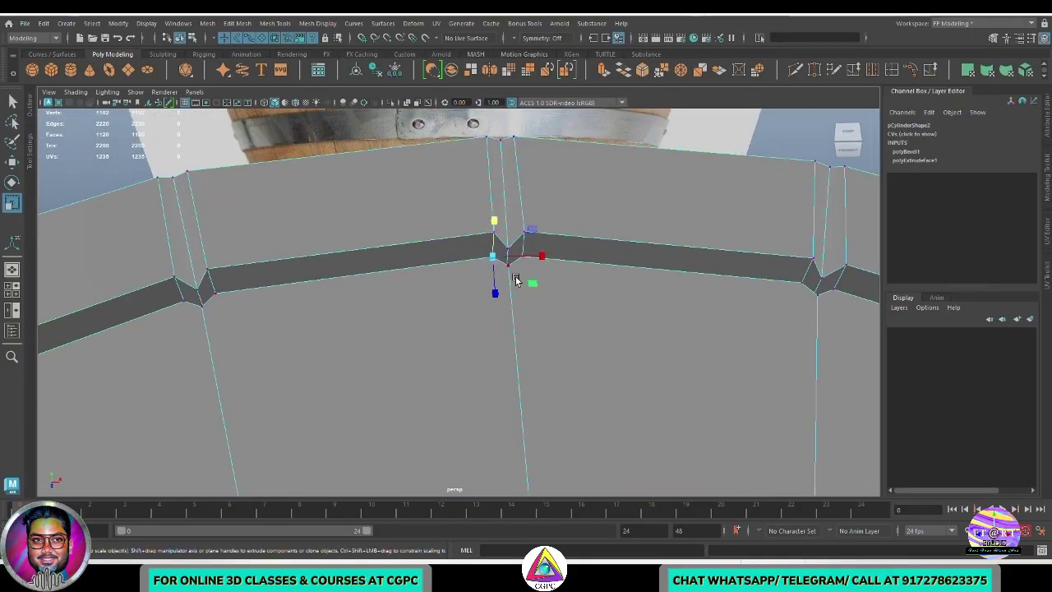
{"action": "key", "text": "q"}
{"action": "left_click", "coordinate": [524, 261], "text": "shift"}
{"action": "left_click_drag", "start_coordinate": [525, 263], "coordinate": [522, 234], "text": "alt"}
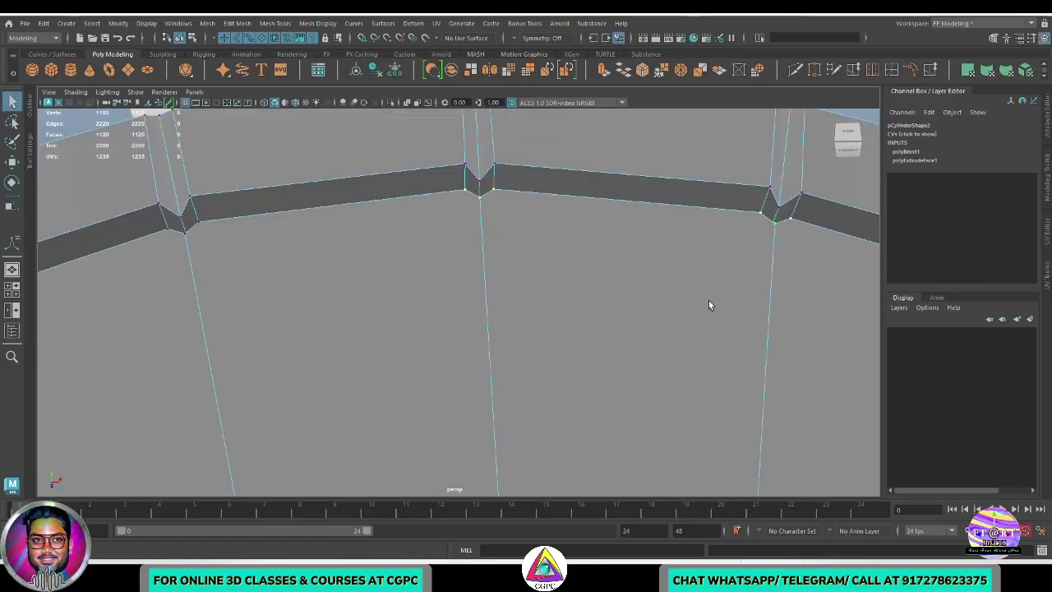
{"action": "left_click", "coordinate": [82, 29]}
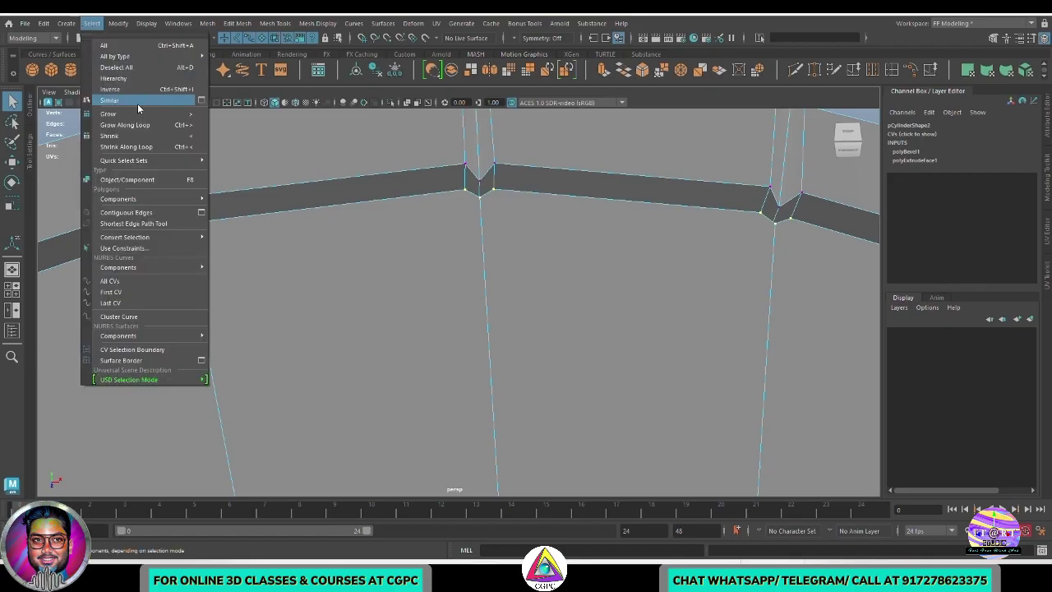
{"action": "left_click", "coordinate": [140, 102]}
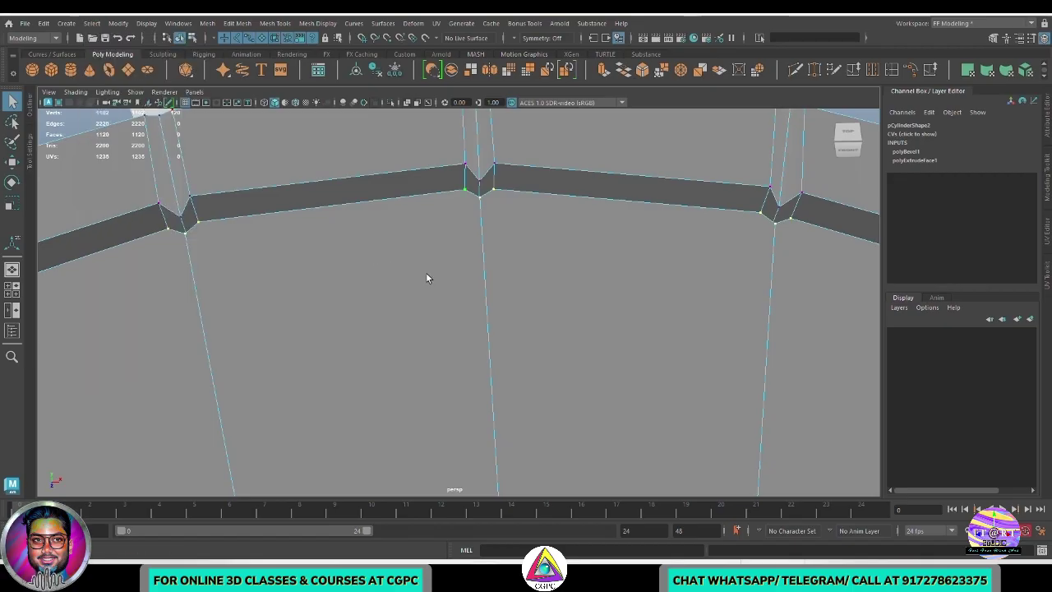
Merge the selected groove-corner vertices on the recessed cap with a distance threshold of 0.31
{"action": "right_click", "coordinate": [468, 227], "text": "shift"}
{"action": "mouse_move", "coordinate": [467, 225]}
{"action": "right_mouse_down", "text": "shift"}
{"action": "mouse_move", "coordinate": [468, 196]}
{"action": "mouse_move", "coordinate": [521, 189]}
{"action": "right_mouse_up", "text": "shift"}
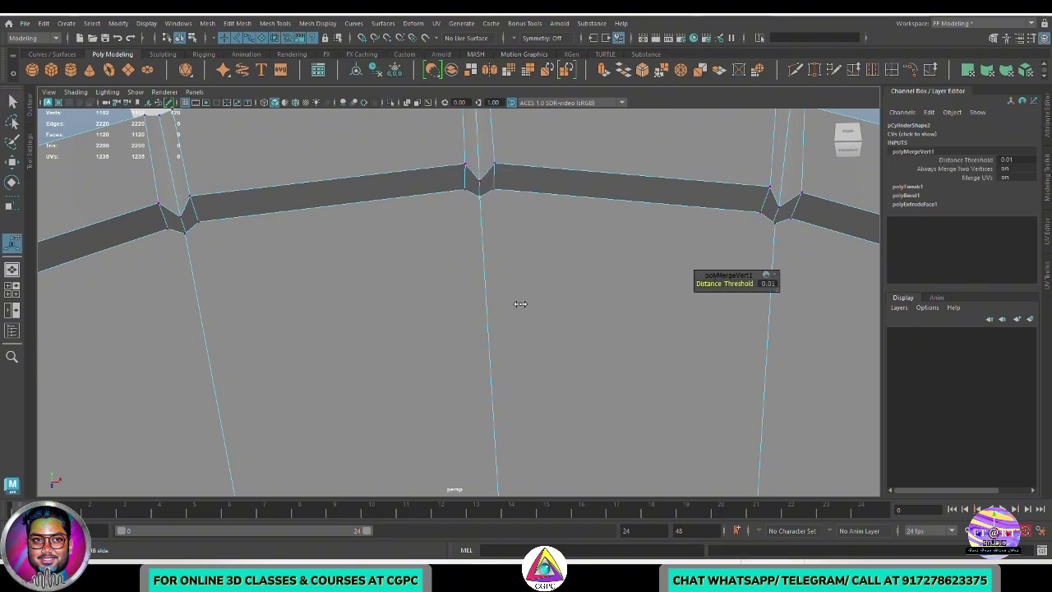
{"action": "middle_click_drag", "start_coordinate": [520, 304], "coordinate": [521, 303]}
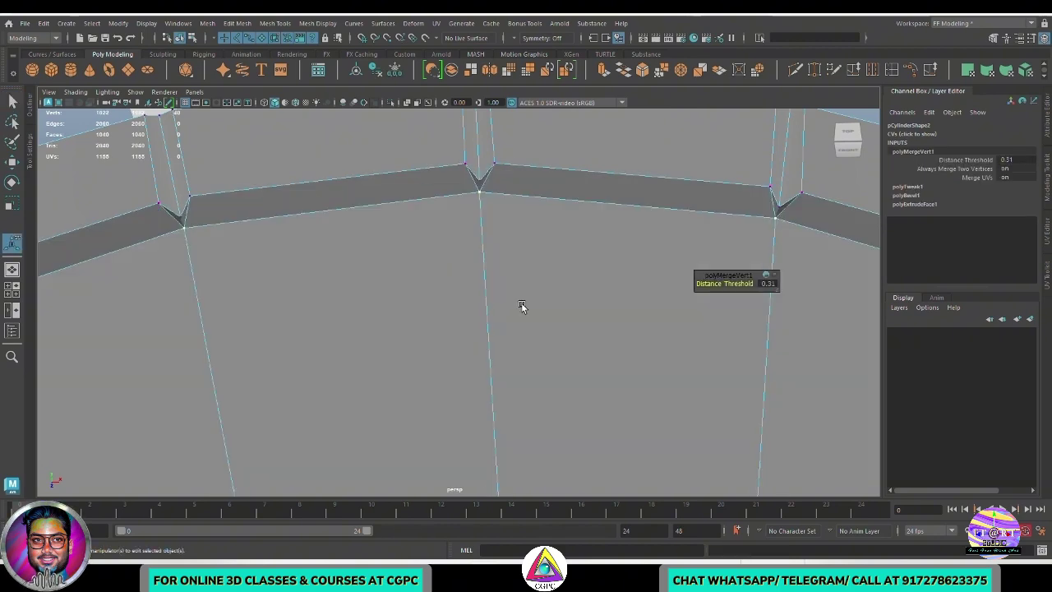
{"action": "right_click_drag", "start_coordinate": [552, 291], "coordinate": [440, 320], "text": "alt"}
{"action": "middle_click_drag", "start_coordinate": [440, 321], "coordinate": [391, 296], "text": "alt"}
{"action": "right_click_drag", "start_coordinate": [390, 297], "coordinate": [367, 277], "text": "alt"}
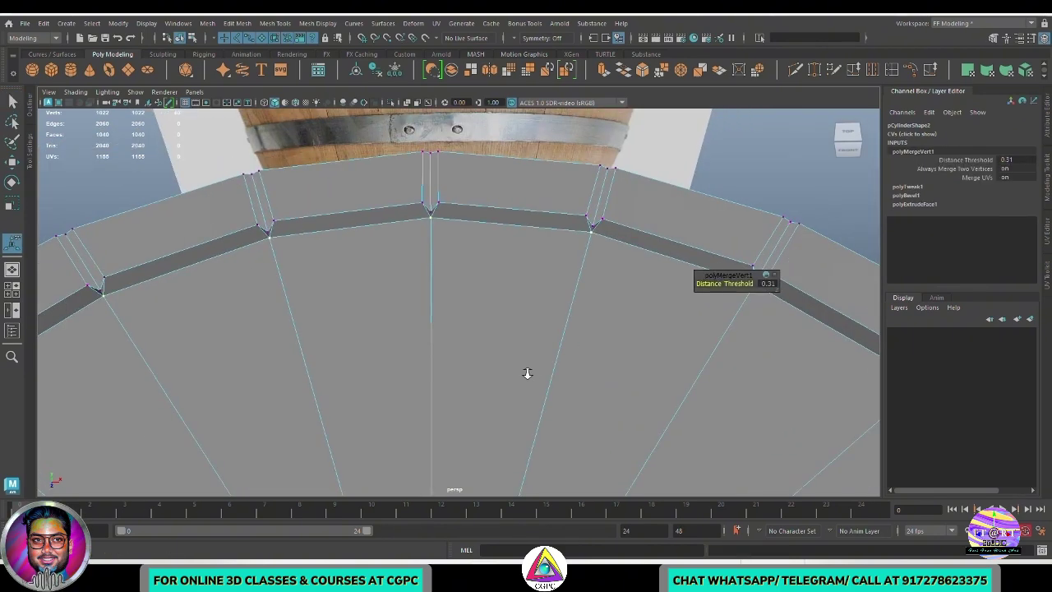
Examine the merged groove corners around the barrel's rim up close from several angles in object mode
{"action": "left_click_drag", "start_coordinate": [527, 373], "coordinate": [456, 289], "text": "alt"}
{"action": "right_click_drag", "start_coordinate": [606, 376], "coordinate": [509, 342], "text": "alt"}
{"action": "middle_click_drag", "start_coordinate": [509, 342], "coordinate": [439, 274], "text": "alt"}
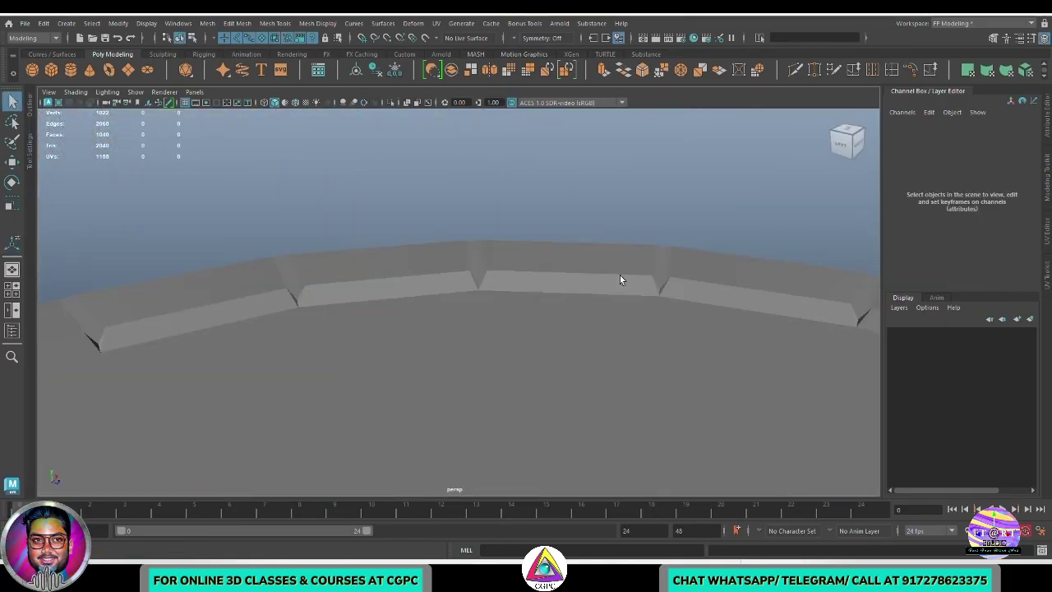
{"action": "left_click", "coordinate": [507, 326]}
{"action": "scroll", "coordinate": [518, 320], "scroll_direction": "up", "scroll_amount": 3}
{"action": "left_click_drag", "start_coordinate": [526, 318], "coordinate": [499, 318], "text": "alt"}
{"action": "right_click_drag", "start_coordinate": [498, 276], "coordinate": [270, 299], "text": "alt"}
{"action": "left_click_drag", "start_coordinate": [270, 298], "coordinate": [325, 302], "text": "alt"}
{"action": "left_click", "coordinate": [706, 328]}
{"action": "right_click_drag", "start_coordinate": [706, 328], "coordinate": [567, 353], "text": "alt"}
{"action": "middle_click_drag", "start_coordinate": [567, 353], "coordinate": [595, 287], "text": "alt"}
{"action": "left_click_drag", "start_coordinate": [596, 287], "coordinate": [689, 298], "text": "alt"}
{"action": "middle_click_drag", "start_coordinate": [684, 349], "coordinate": [674, 320], "text": "alt"}
{"action": "right_click_drag", "start_coordinate": [674, 319], "coordinate": [585, 345], "text": "alt"}
{"action": "left_click_drag", "start_coordinate": [585, 345], "coordinate": [502, 374], "text": "alt"}
{"action": "left_click", "coordinate": [472, 311]}
{"action": "left_click_drag", "start_coordinate": [472, 310], "coordinate": [479, 321], "text": "alt"}
{"action": "right_click_drag", "start_coordinate": [479, 321], "coordinate": [540, 373], "text": "alt"}
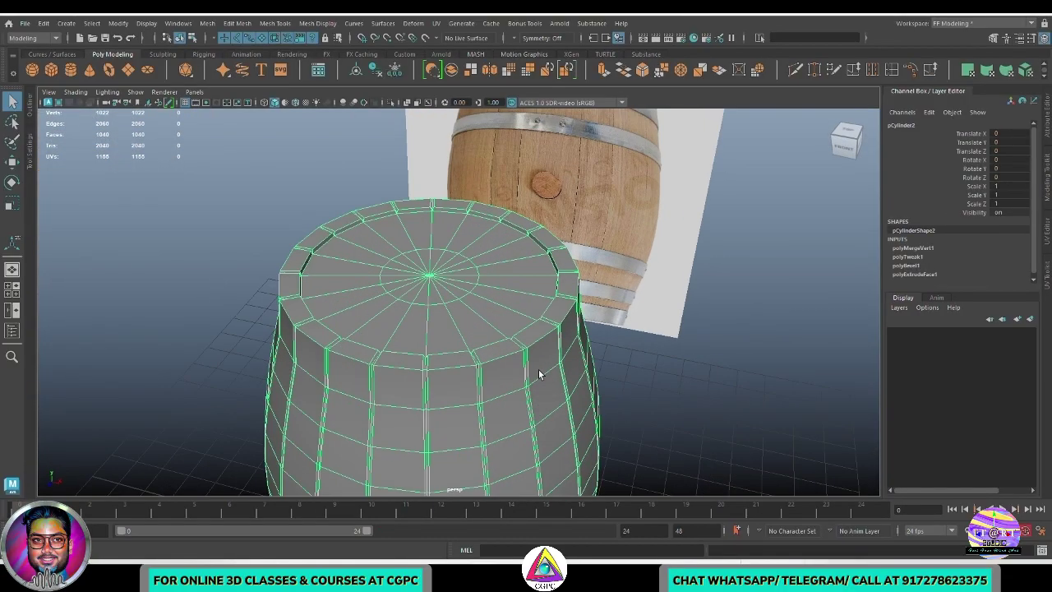
Bevel the inner edge loop on the barrel's top cap into two widely spaced rings and return to object mode
{"action": "left_click_drag", "start_coordinate": [540, 374], "coordinate": [482, 326], "text": "alt"}
{"action": "right_click_drag", "start_coordinate": [481, 326], "coordinate": [477, 302]}
{"action": "double_click", "coordinate": [477, 301]}
{"action": "right_click_drag", "start_coordinate": [767, 254], "coordinate": [807, 253], "text": "shift"}
{"action": "left_click_drag", "start_coordinate": [705, 302], "coordinate": [716, 284]}
{"action": "key", "text": "q"}
{"action": "right_click_drag", "start_coordinate": [752, 286], "coordinate": [767, 238]}
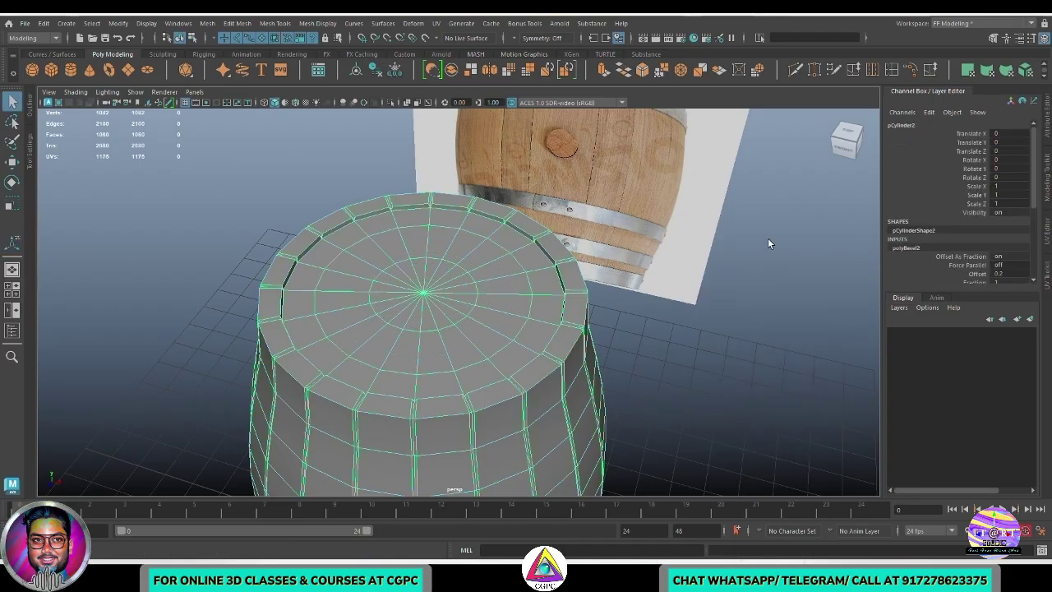
{"action": "left_click", "coordinate": [804, 299]}
{"action": "right_click_drag", "start_coordinate": [804, 299], "coordinate": [494, 386], "text": "alt"}
{"action": "middle_click_drag", "start_coordinate": [494, 407], "coordinate": [503, 384], "text": "alt"}
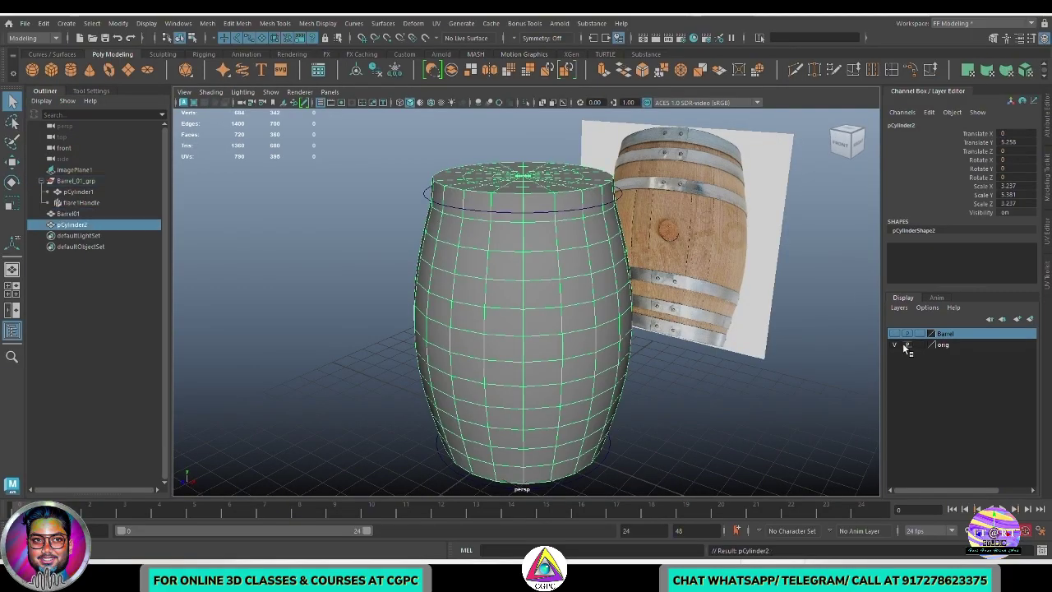
Hide the orig display layer, leaving the pCylinder2 copy in view
{"action": "left_click", "coordinate": [897, 344]}
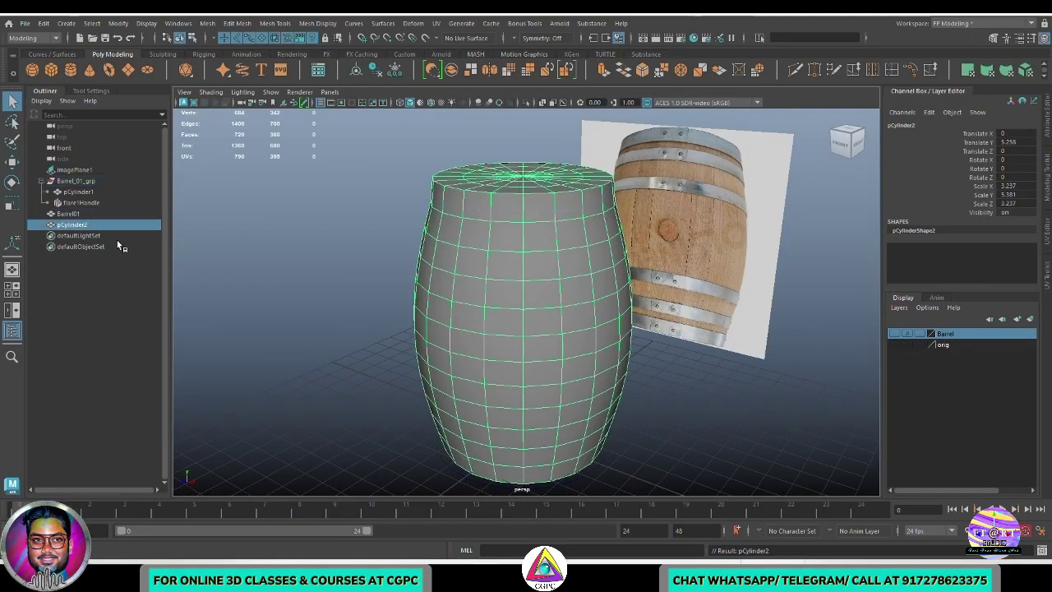
{"action": "right_click_drag", "start_coordinate": [686, 426], "coordinate": [679, 408], "text": "alt"}
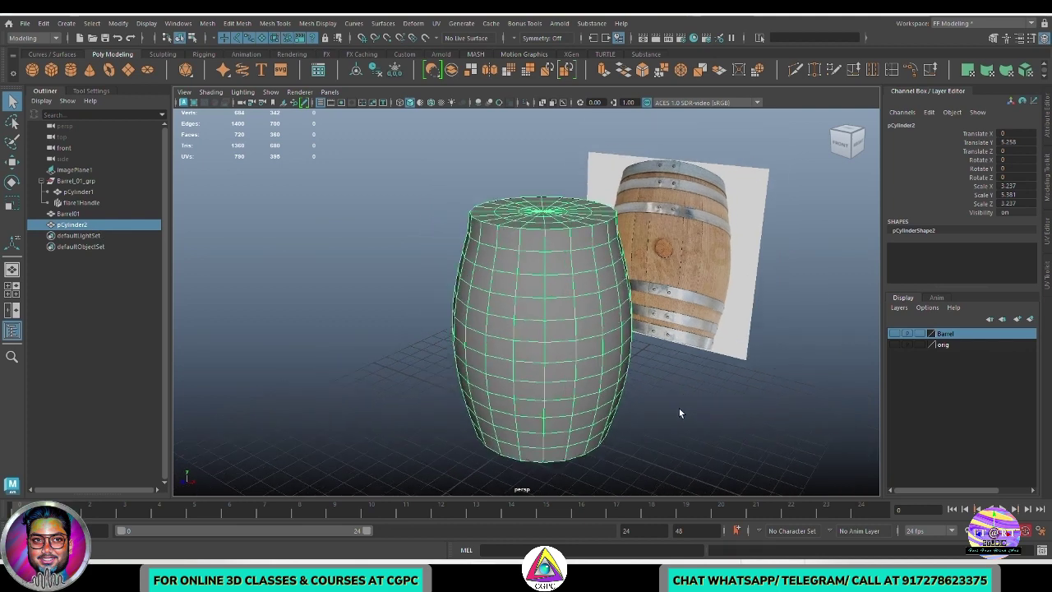
{"action": "left_click_drag", "start_coordinate": [679, 408], "coordinate": [674, 407], "text": "alt"}
{"action": "middle_click_drag", "start_coordinate": [667, 409], "coordinate": [649, 414], "text": "alt"}
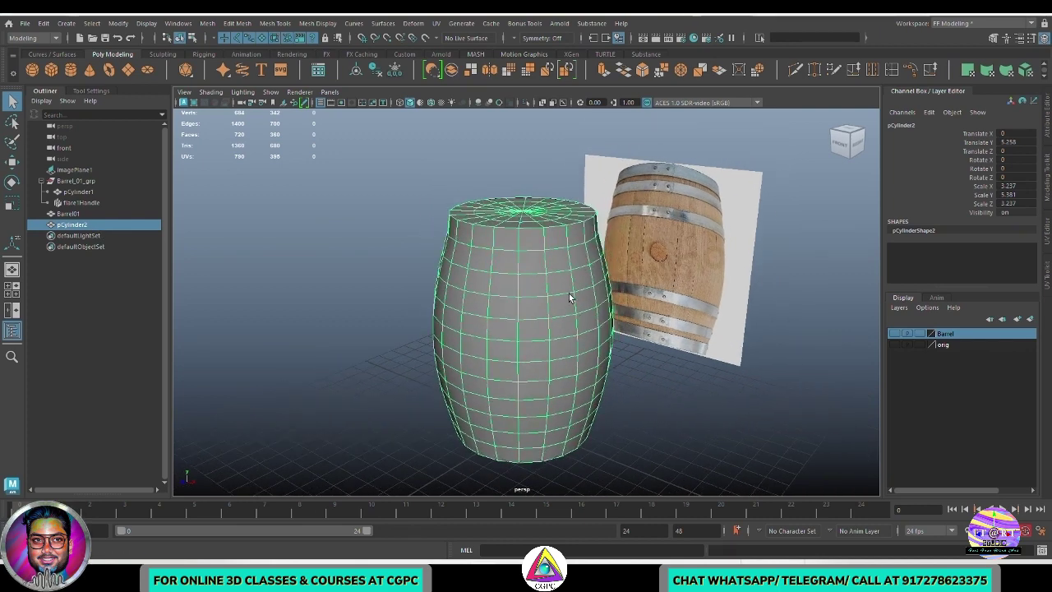
Select six horizontal face loops around pCylinder2 at the hoop positions, three on the upper half and three on the lower half
{"action": "right_click_drag", "start_coordinate": [565, 241], "coordinate": [550, 260]}
{"action": "left_click", "coordinate": [546, 245]}
{"action": "double_click", "coordinate": [538, 244], "text": "shift"}
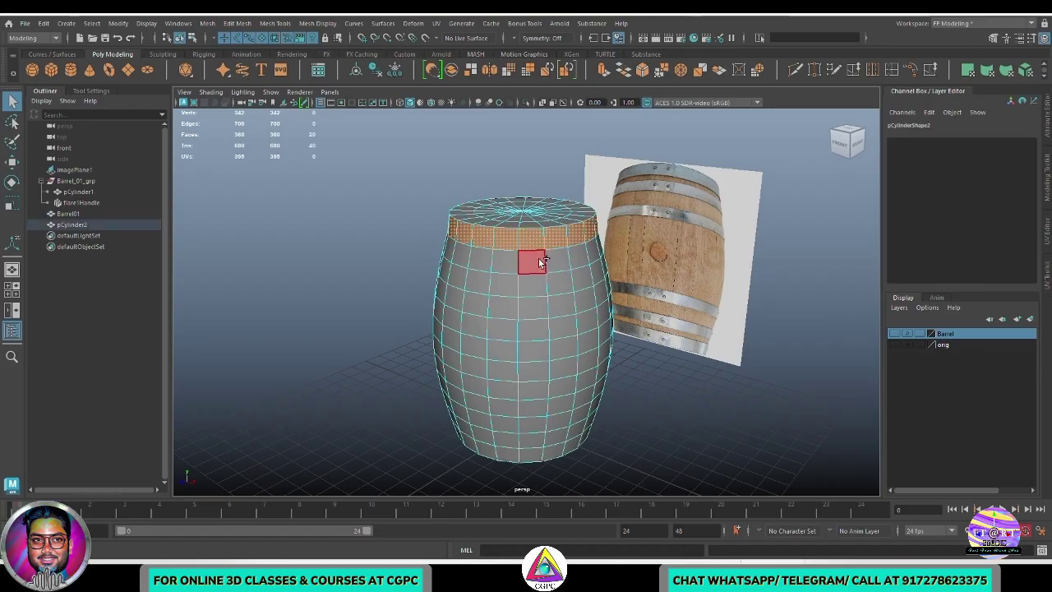
{"action": "left_click", "coordinate": [543, 286], "text": "shift"}
{"action": "double_click", "coordinate": [560, 288], "text": "shift"}
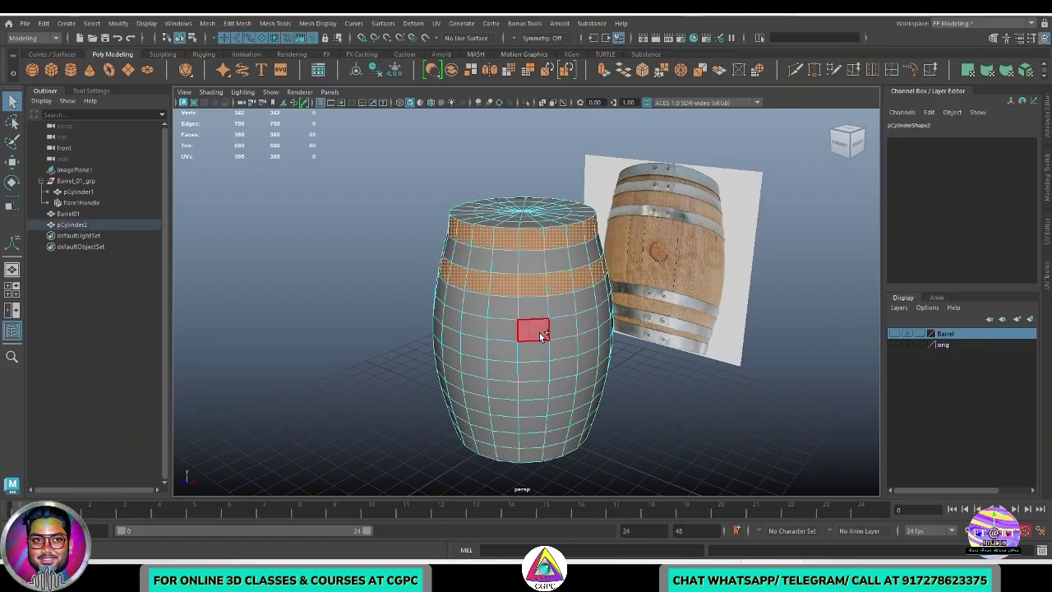
{"action": "left_click", "coordinate": [540, 333], "text": "shift"}
{"action": "double_click", "coordinate": [556, 332], "text": "shift"}
{"action": "left_click", "coordinate": [563, 389], "text": "shift"}
{"action": "double_click", "coordinate": [542, 388], "text": "shift"}
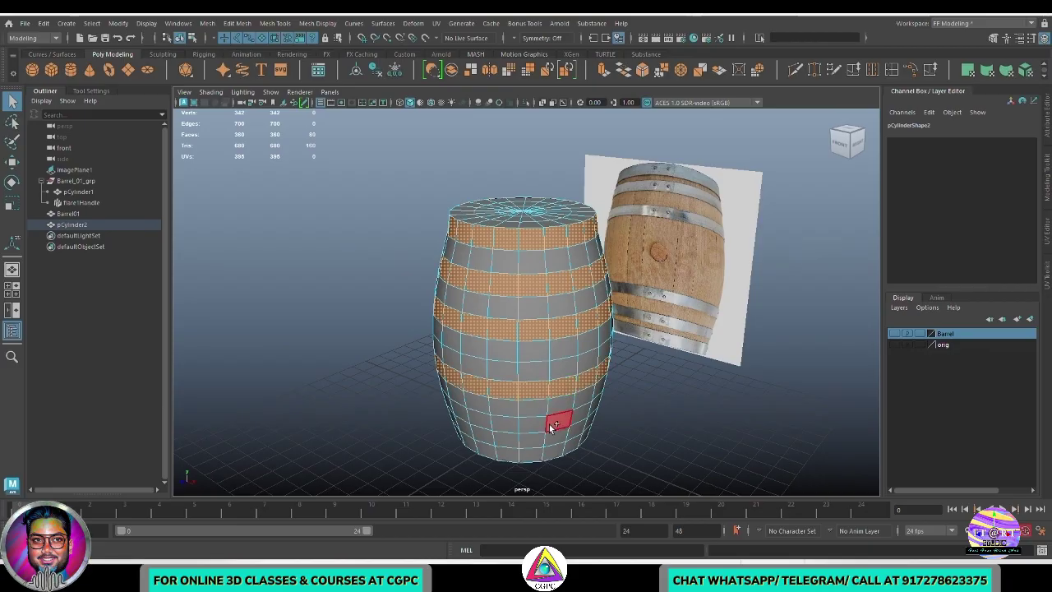
{"action": "left_click", "coordinate": [538, 424], "text": "shift"}
{"action": "double_click", "coordinate": [563, 425], "text": "shift"}
{"action": "left_click", "coordinate": [535, 457], "text": "shift"}
{"action": "double_click", "coordinate": [552, 458], "text": "shift"}
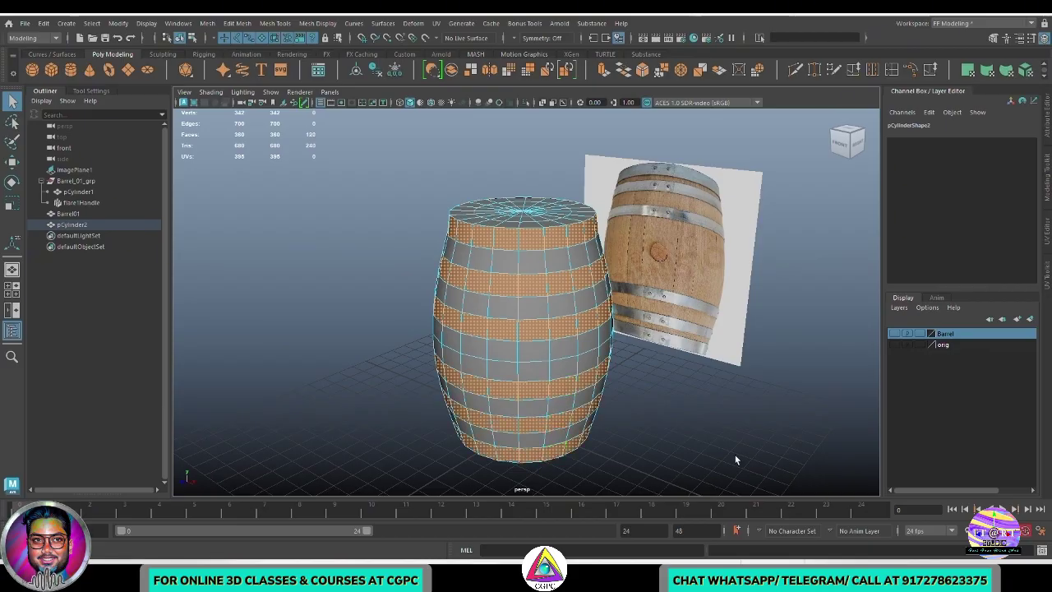
Invert the face selection and delete the faces between the six hoops, caps included, then return to object mode
{"action": "right_click_drag", "start_coordinate": [735, 455], "coordinate": [667, 439], "text": "alt"}
{"action": "left_click_drag", "start_coordinate": [666, 439], "coordinate": [639, 436], "text": "alt"}
{"action": "mouse_move", "coordinate": [377, 158]}
{"action": "left_mouse_down", "text": "shift"}
{"action": "mouse_move", "coordinate": [547, 346]}
{"action": "mouse_move", "coordinate": [611, 438]}
{"action": "left_mouse_up", "text": "shift"}
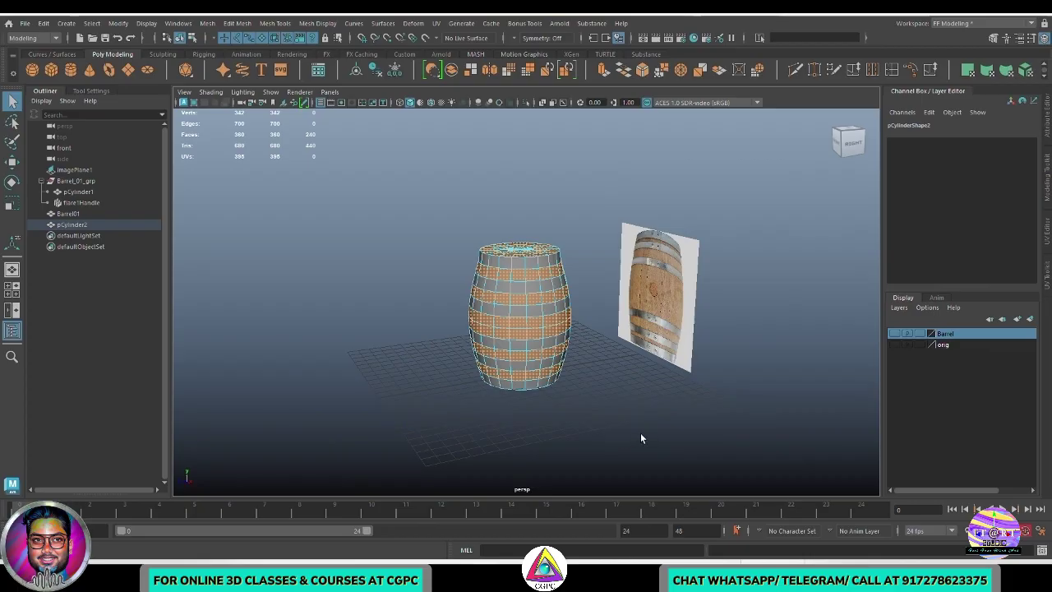
{"action": "key", "text": "Delete"}
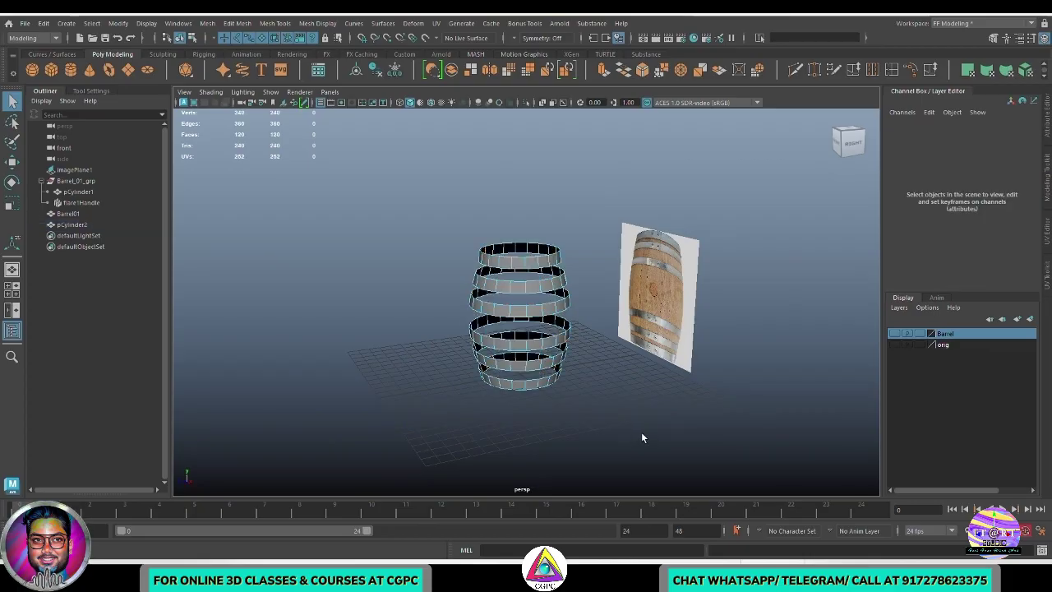
{"action": "right_click_drag", "start_coordinate": [500, 346], "coordinate": [590, 365], "text": "alt"}
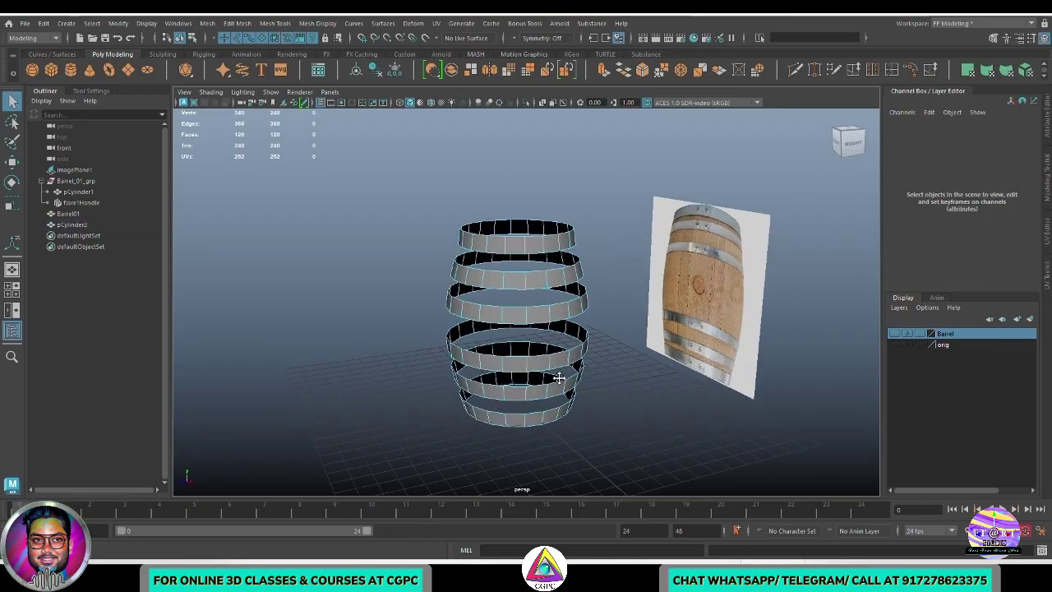
{"action": "key", "text": "F8"}
{"action": "left_click", "coordinate": [603, 396]}
Show the Barrel layer again and separate pCylinder2 into individual hoop meshes
{"action": "left_click", "coordinate": [895, 333]}
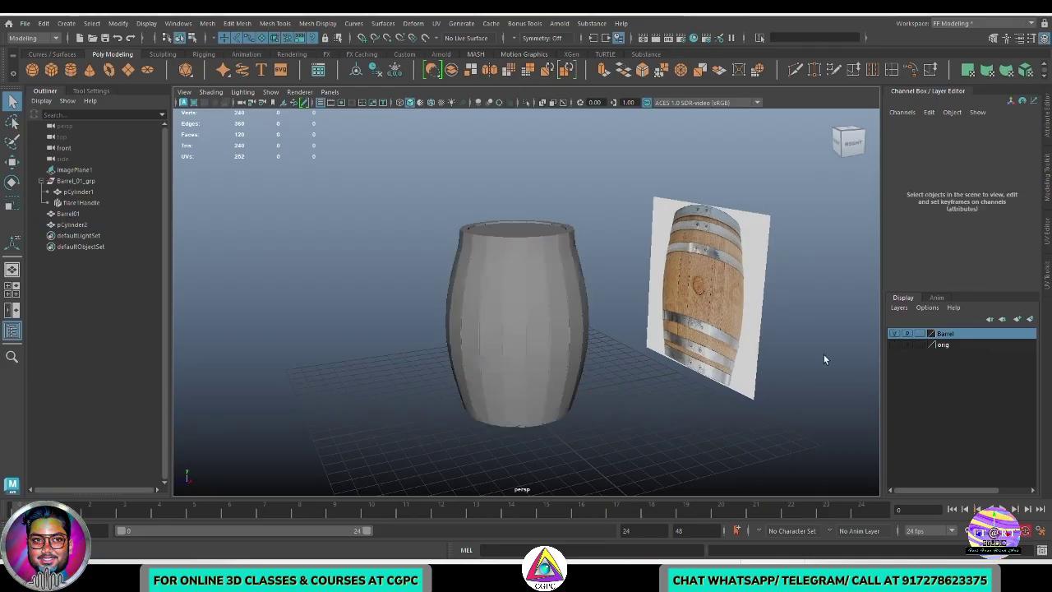
{"action": "left_click", "coordinate": [66, 226]}
{"action": "right_click_drag", "start_coordinate": [468, 333], "coordinate": [533, 358], "text": "alt"}
{"action": "left_click_drag", "start_coordinate": [532, 358], "coordinate": [526, 259], "text": "alt"}
{"action": "right_click", "coordinate": [482, 133], "text": "shift"}
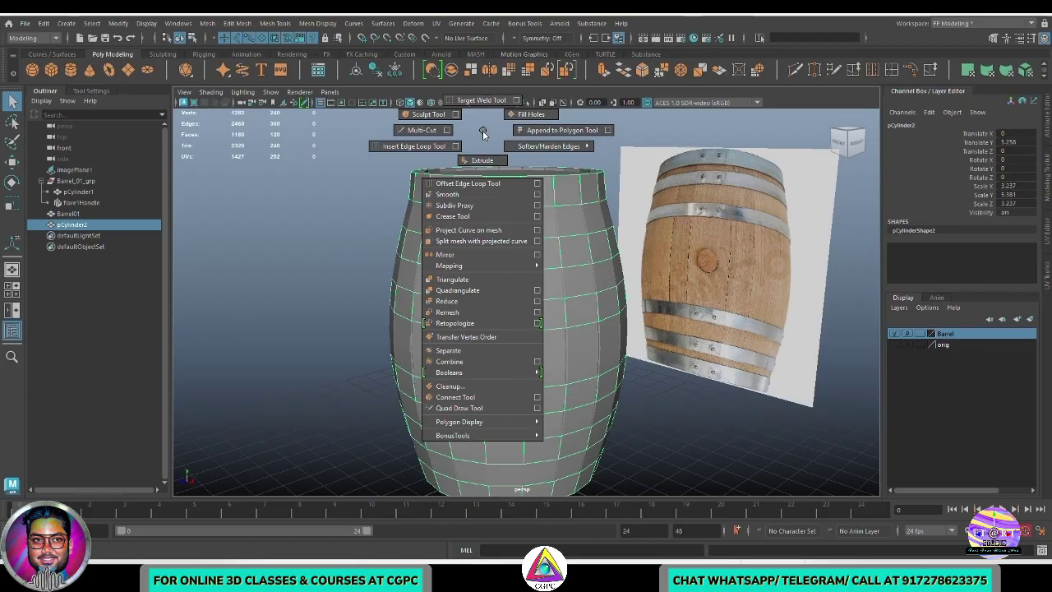
{"action": "left_click", "coordinate": [474, 352]}
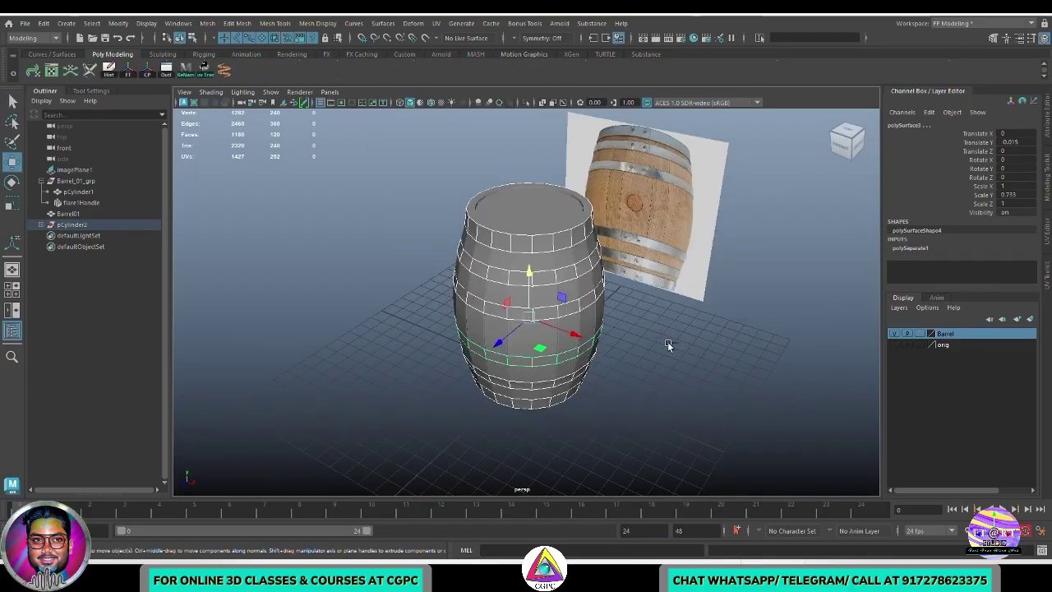
Extrude the faces of all six hoops with a thickness of 0.1, then return to object mode and deselect
{"action": "key", "text": "ctrl+e"}
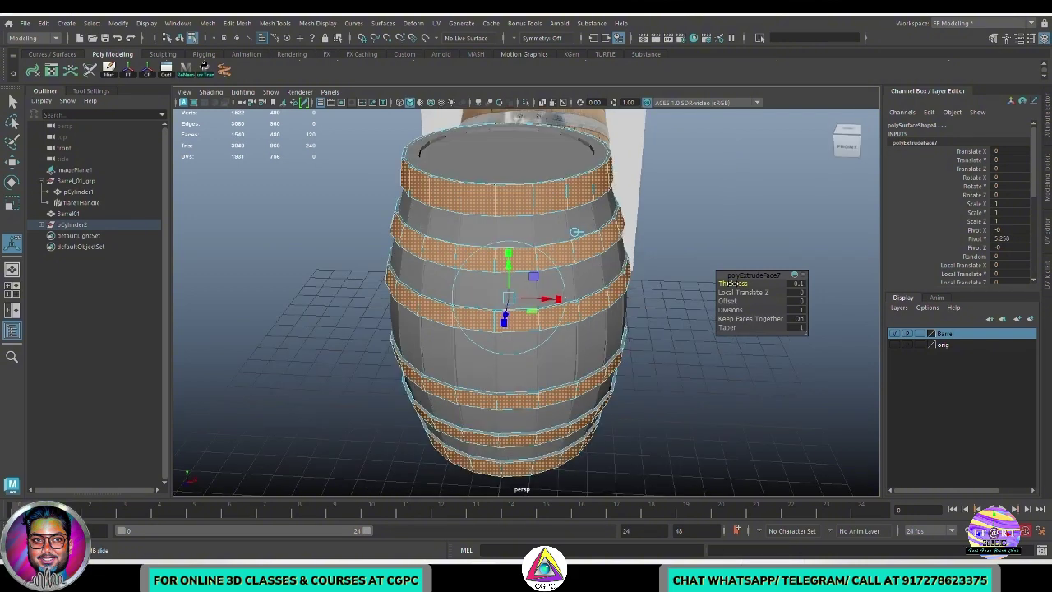
{"action": "left_click_drag", "start_coordinate": [714, 365], "coordinate": [692, 419], "text": "alt"}
{"action": "scroll", "coordinate": [692, 419], "scroll_direction": "down", "scroll_amount": 2}
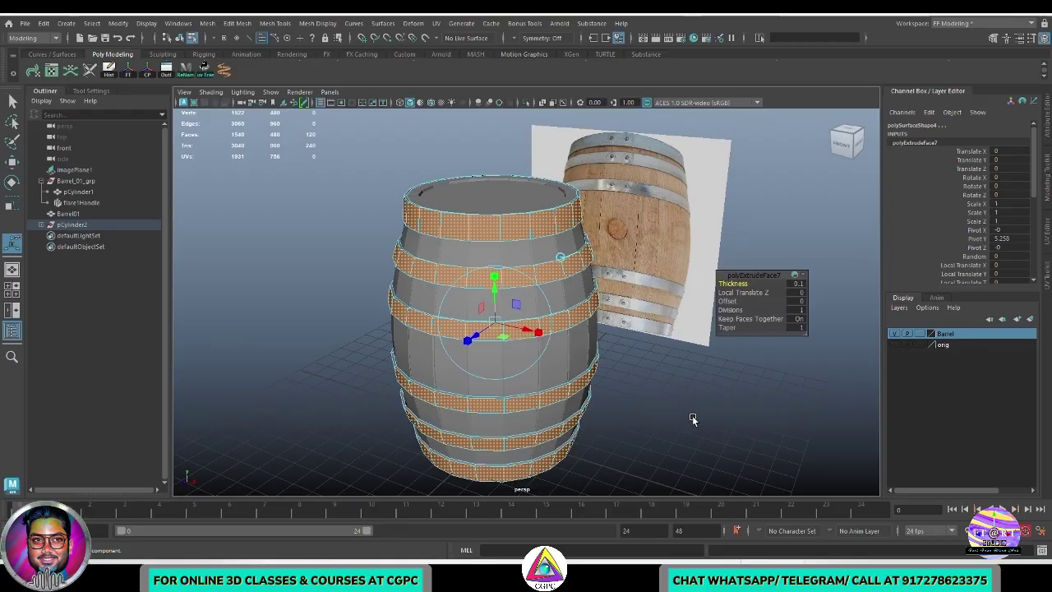
{"action": "left_click", "coordinate": [692, 420]}
{"action": "right_click_drag", "start_coordinate": [569, 398], "coordinate": [629, 361]}
{"action": "key", "text": "q"}
{"action": "left_click", "coordinate": [775, 418]}
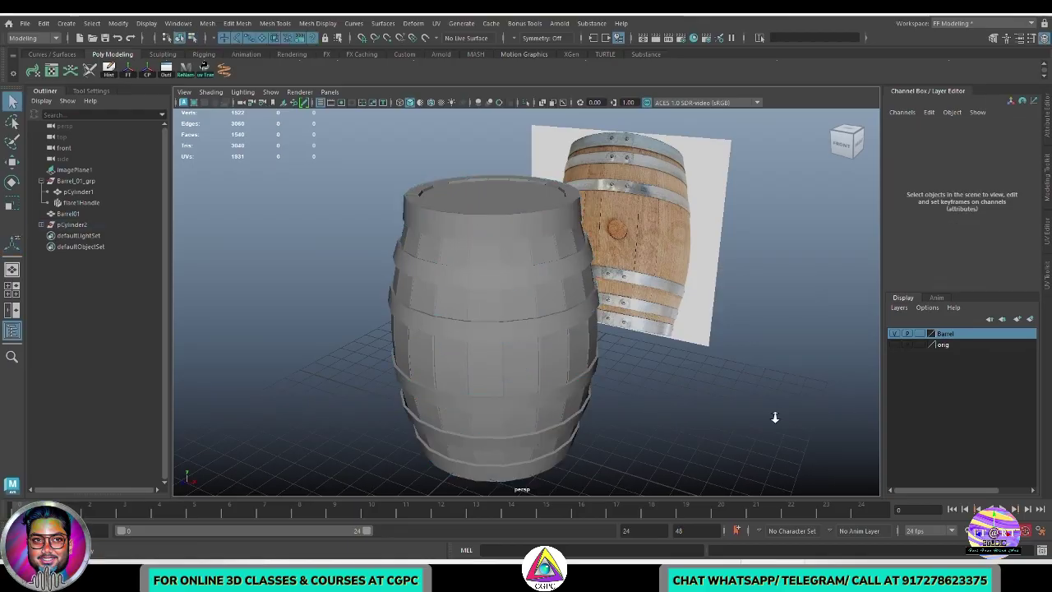
Select the topmost hoop, center its pivot and move it slightly up along the barrel's rim
{"action": "right_click_drag", "start_coordinate": [775, 417], "coordinate": [567, 386], "text": "alt"}
{"action": "left_click_drag", "start_coordinate": [567, 387], "coordinate": [587, 362], "text": "alt"}
{"action": "right_click_drag", "start_coordinate": [587, 362], "coordinate": [717, 426], "text": "alt"}
{"action": "left_click_drag", "start_coordinate": [717, 426], "coordinate": [627, 409], "text": "alt"}
{"action": "left_click_drag", "start_coordinate": [559, 333], "coordinate": [564, 401], "text": "alt"}
{"action": "scroll", "coordinate": [587, 329], "scroll_direction": "up", "scroll_amount": 3}
{"action": "scroll", "coordinate": [565, 403], "scroll_direction": "up", "scroll_amount": 3}
{"action": "left_click", "coordinate": [416, 434]}
{"action": "left_click_drag", "start_coordinate": [416, 434], "coordinate": [477, 413], "text": "alt"}
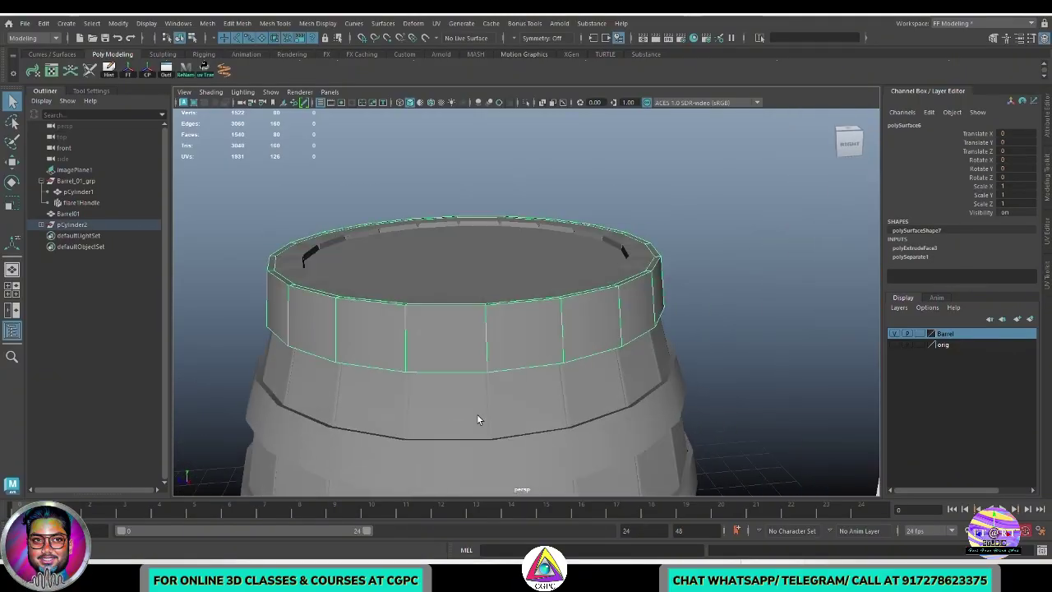
{"action": "key", "text": "w"}
{"action": "left_click", "coordinate": [146, 72]}
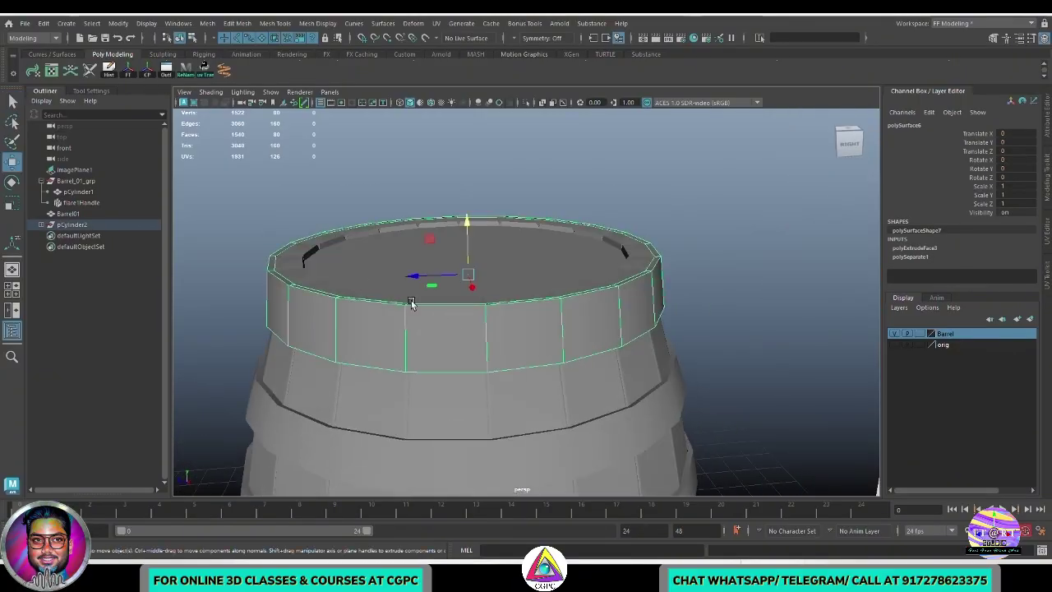
{"action": "left_click_drag", "start_coordinate": [468, 222], "coordinate": [469, 221]}
Deselect the hoop and examine the hooped barrel from the side and from above
{"action": "left_click", "coordinate": [676, 202]}
{"action": "left_click_drag", "start_coordinate": [676, 202], "coordinate": [718, 307], "text": "alt"}
{"action": "right_click_drag", "start_coordinate": [718, 307], "coordinate": [626, 327], "text": "alt"}
{"action": "left_click_drag", "start_coordinate": [626, 326], "coordinate": [603, 332], "text": "alt"}
{"action": "right_click_drag", "start_coordinate": [603, 332], "coordinate": [587, 402], "text": "alt"}
{"action": "left_click_drag", "start_coordinate": [587, 402], "coordinate": [641, 321], "text": "alt"}
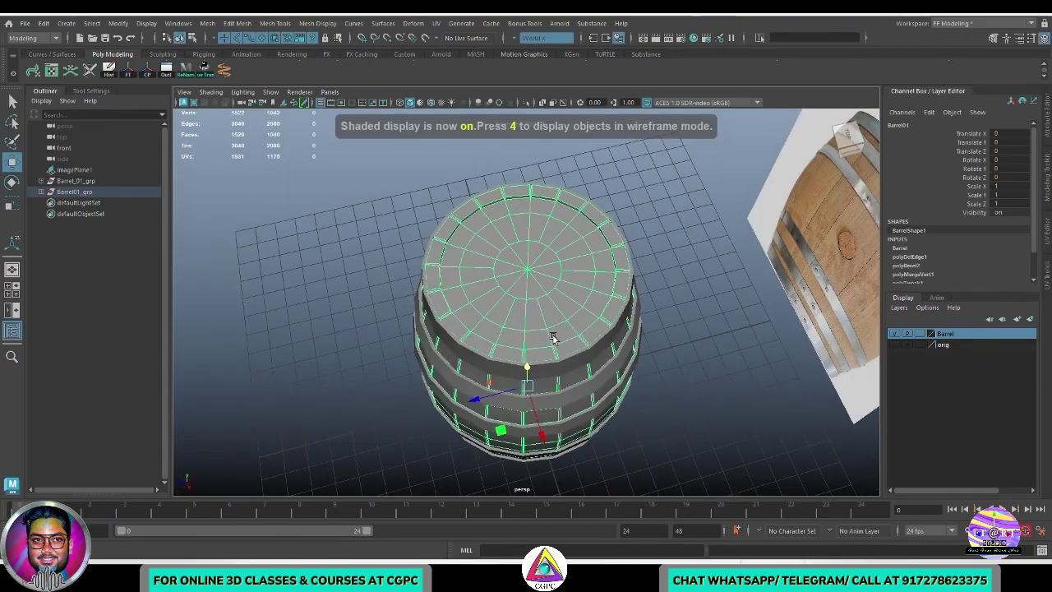
Switch to the front view and delete the barrel mesh's construction history
{"action": "left_click_drag", "start_coordinate": [557, 341], "coordinate": [669, 348], "text": "alt"}
{"action": "left_click", "coordinate": [686, 422]}
{"action": "key", "text": "q"}
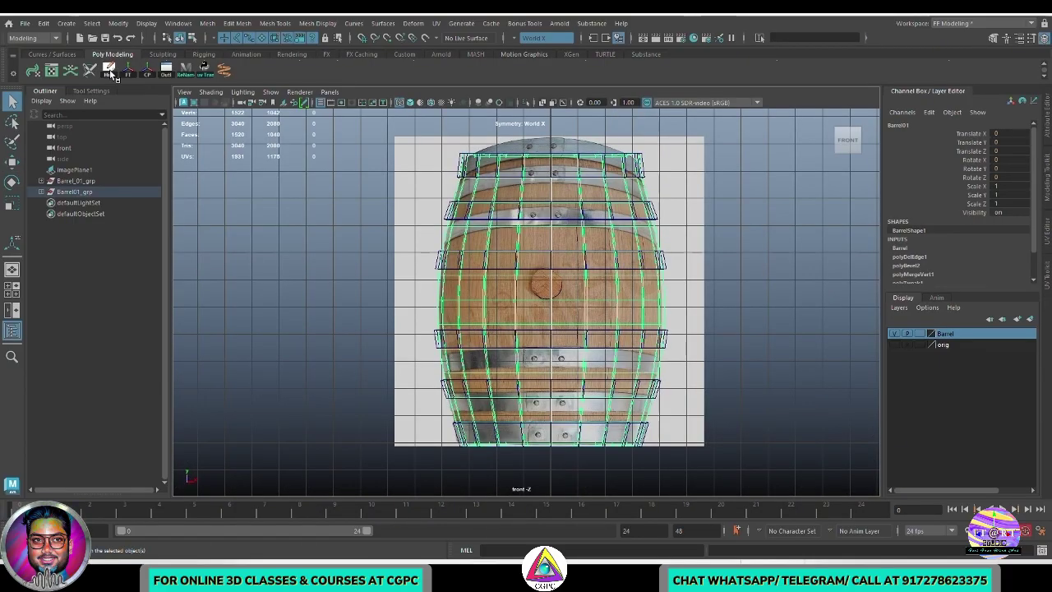
{"action": "left_click", "coordinate": [111, 71]}
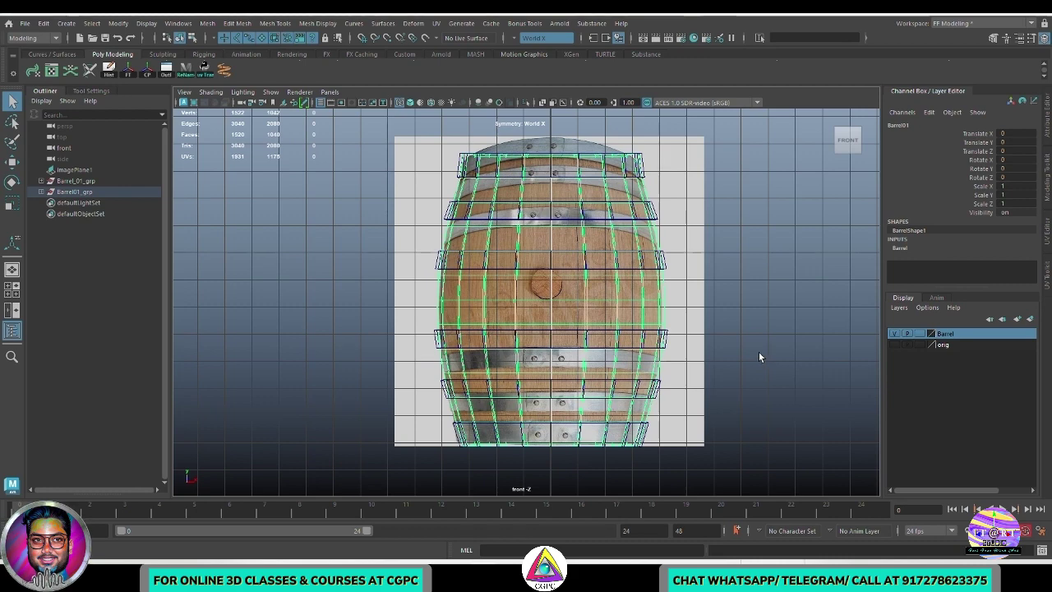
Create a polygon cylinder for the barrel's bung and rotate it 90 degrees about X
{"action": "scroll", "coordinate": [112, 72], "scroll_direction": "up", "scroll_amount": 1}
{"action": "left_click", "coordinate": [78, 69]}
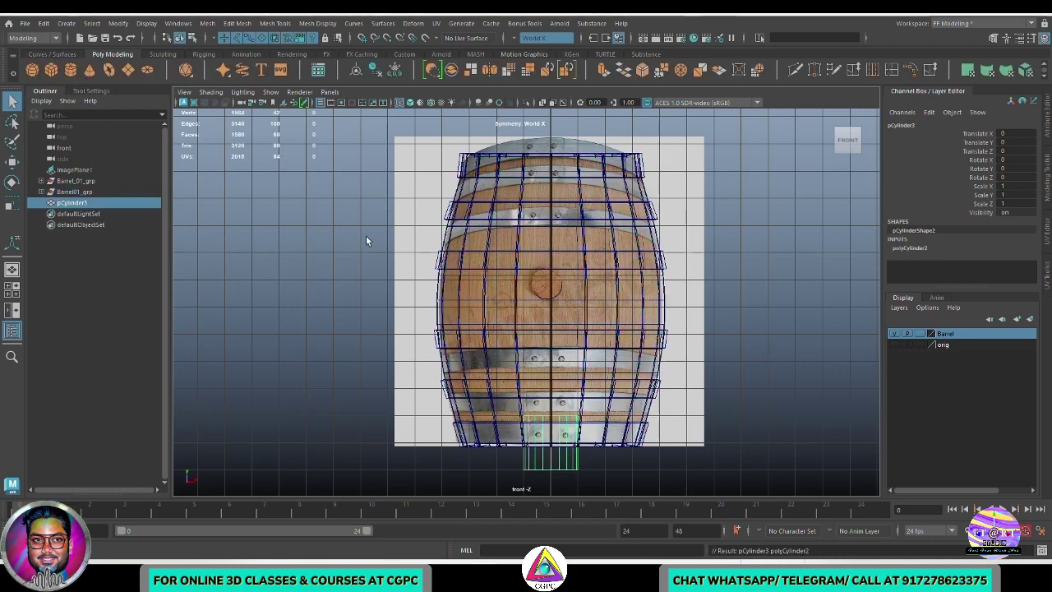
{"action": "key", "text": "w"}
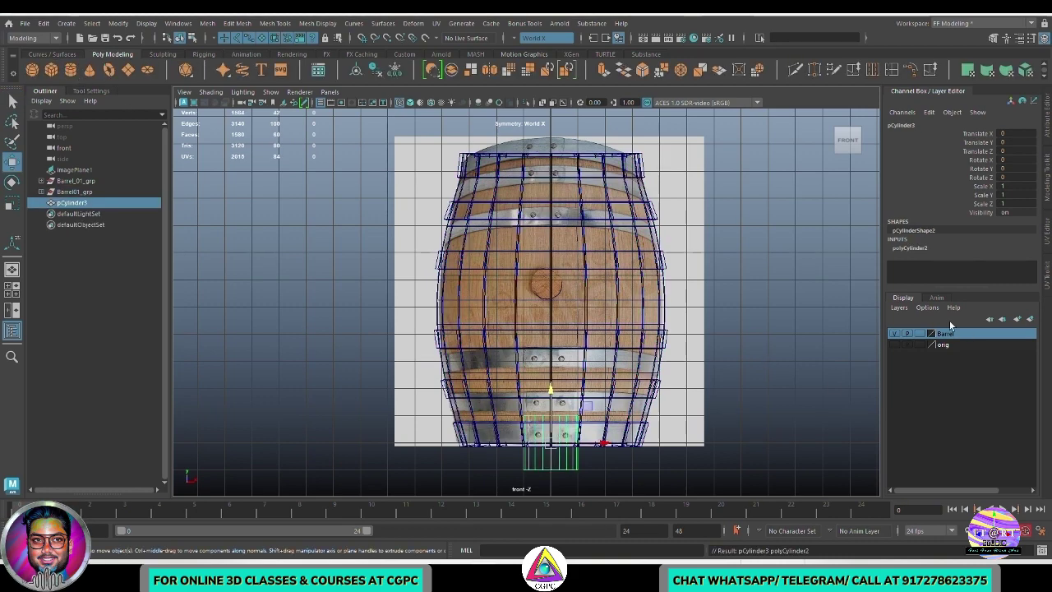
{"action": "key", "text": "e"}
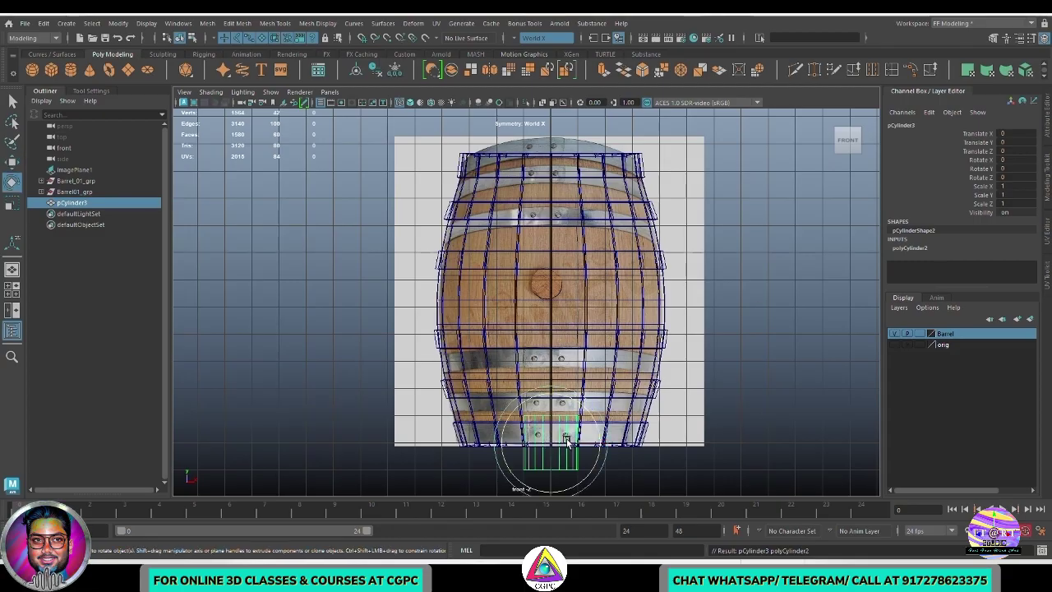
{"action": "left_click_drag", "start_coordinate": [552, 435], "coordinate": [551, 462]}
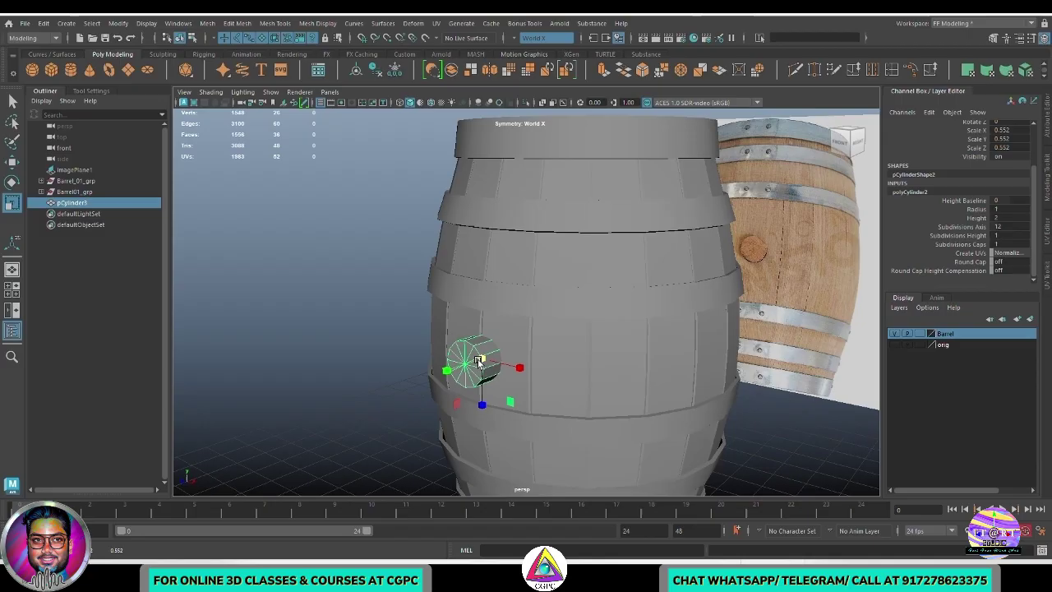
Scale the bung cylinder along its length, then select the vertices at its barrel-facing end for scaling
{"action": "key", "text": "r"}
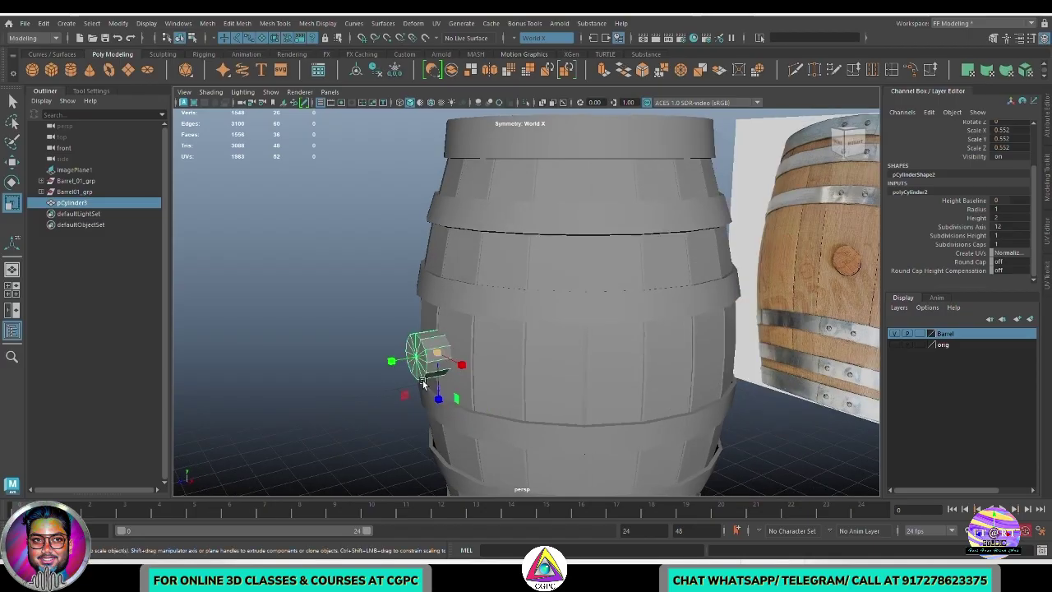
{"action": "mouse_move", "coordinate": [393, 362]}
{"action": "left_mouse_down"}
{"action": "mouse_move", "coordinate": [416, 358]}
{"action": "mouse_move", "coordinate": [395, 362]}
{"action": "left_mouse_up"}
{"action": "key", "text": "w"}
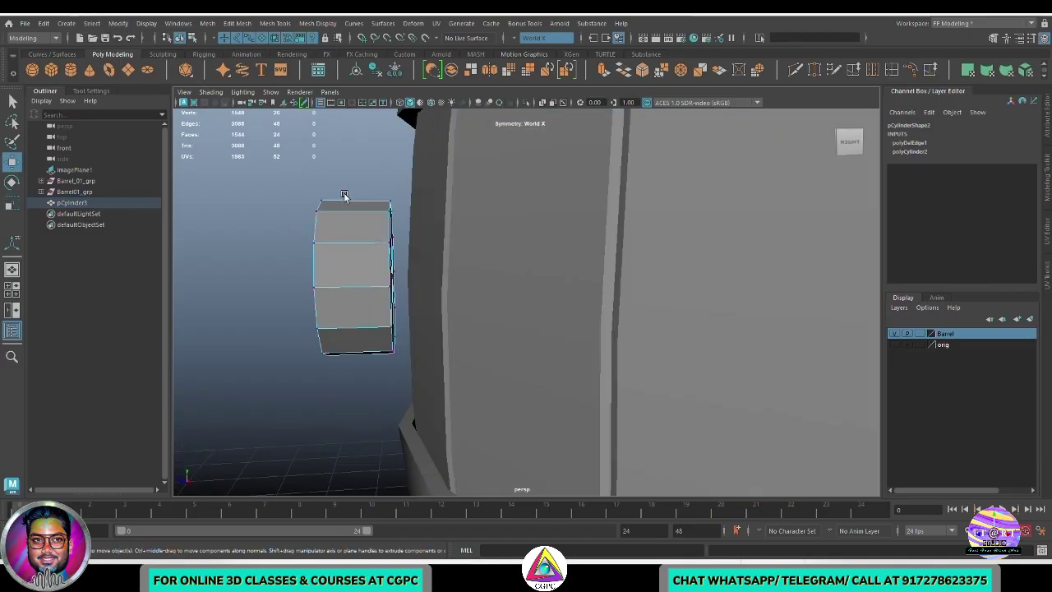
{"action": "left_click_drag", "start_coordinate": [359, 168], "coordinate": [462, 413]}
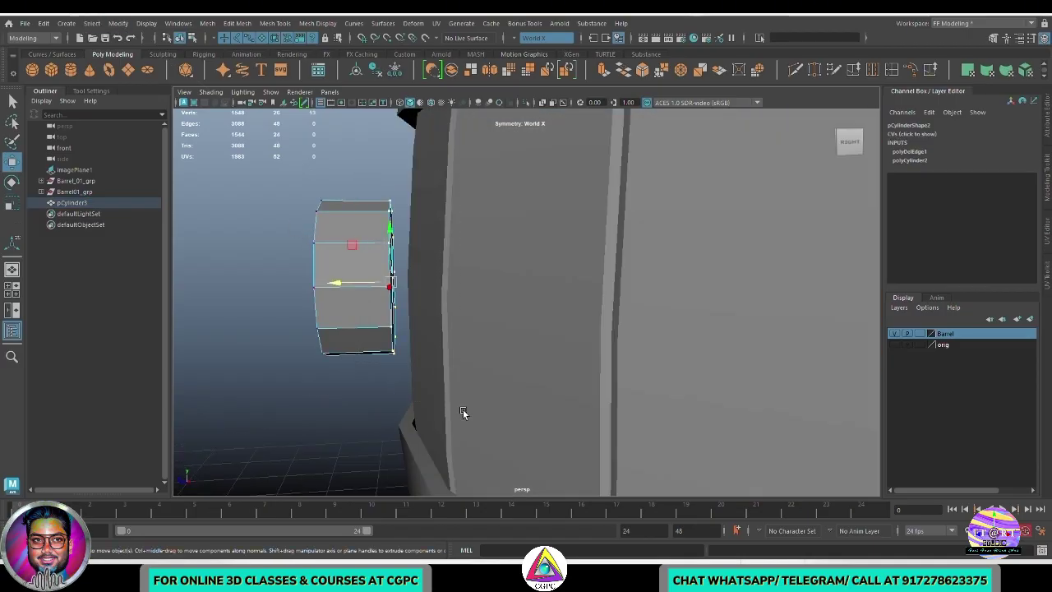
{"action": "key", "text": "r"}
{"action": "mouse_move", "coordinate": [405, 298]}
{"action": "left_mouse_down", "text": "alt"}
{"action": "mouse_move", "coordinate": [430, 315]}
{"action": "mouse_move", "coordinate": [412, 304]}
{"action": "left_mouse_up", "text": "alt"}
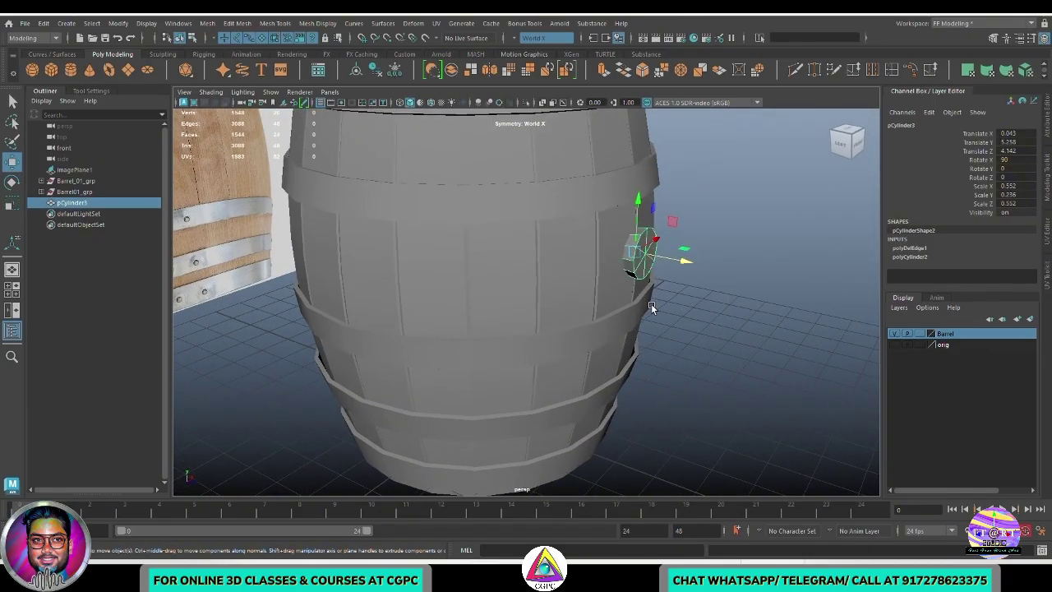
Select the bung on the barrel's side, delete its history and freeze its transformations
{"action": "left_click_drag", "start_coordinate": [651, 303], "coordinate": [615, 319], "text": "alt"}
{"action": "left_click", "coordinate": [448, 324]}
{"action": "right_click_drag", "start_coordinate": [615, 319], "coordinate": [565, 338], "text": "alt"}
{"action": "left_click_drag", "start_coordinate": [565, 338], "coordinate": [559, 417], "text": "alt"}
{"action": "left_click", "coordinate": [536, 364]}
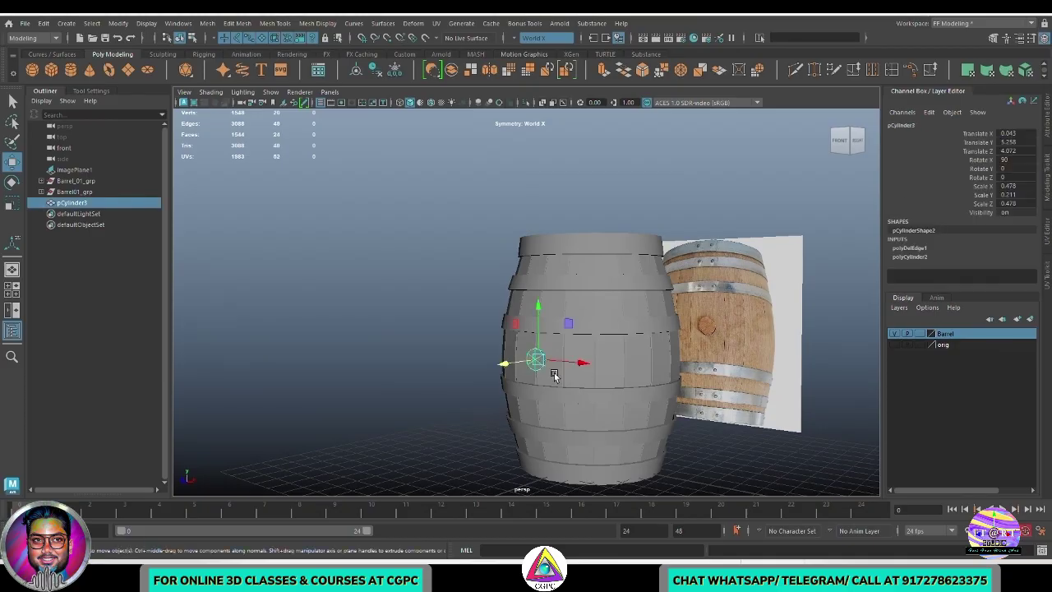
{"action": "scroll", "coordinate": [122, 75], "scroll_direction": "down", "scroll_amount": 1}
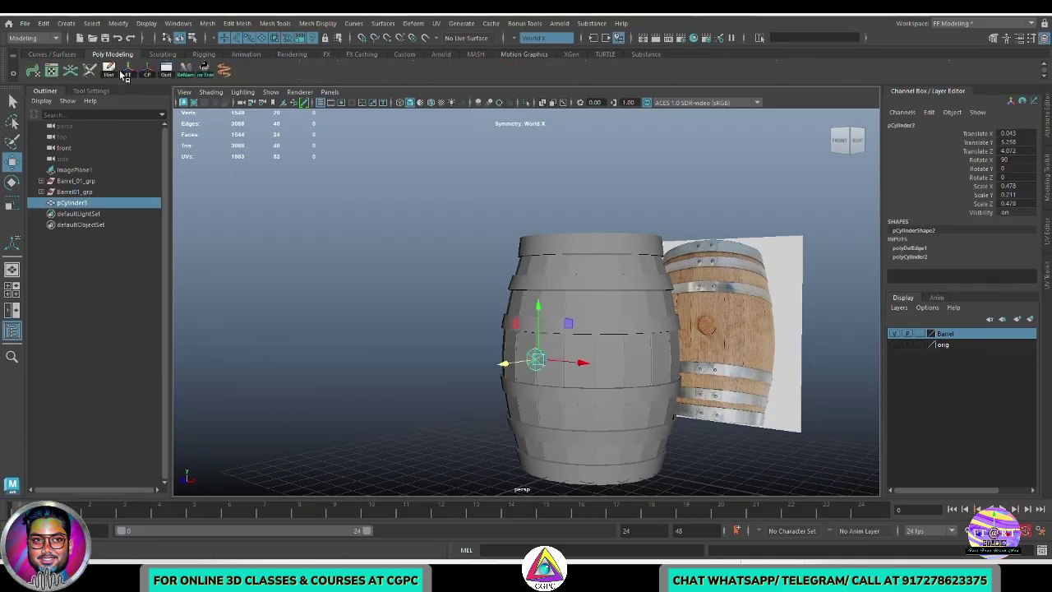
{"action": "left_click", "coordinate": [111, 75]}
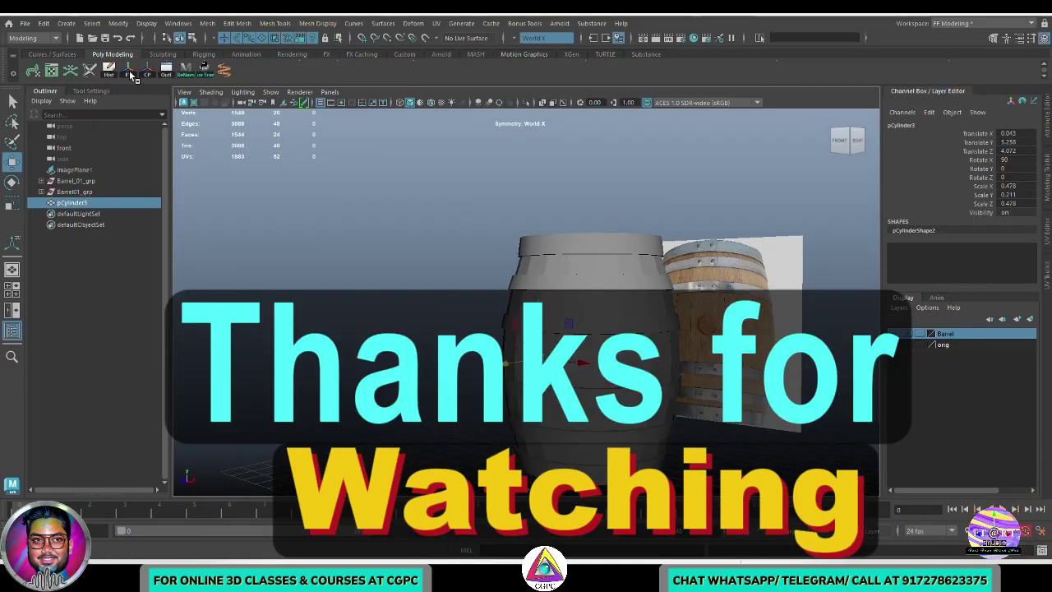
{"action": "left_click", "coordinate": [129, 71]}
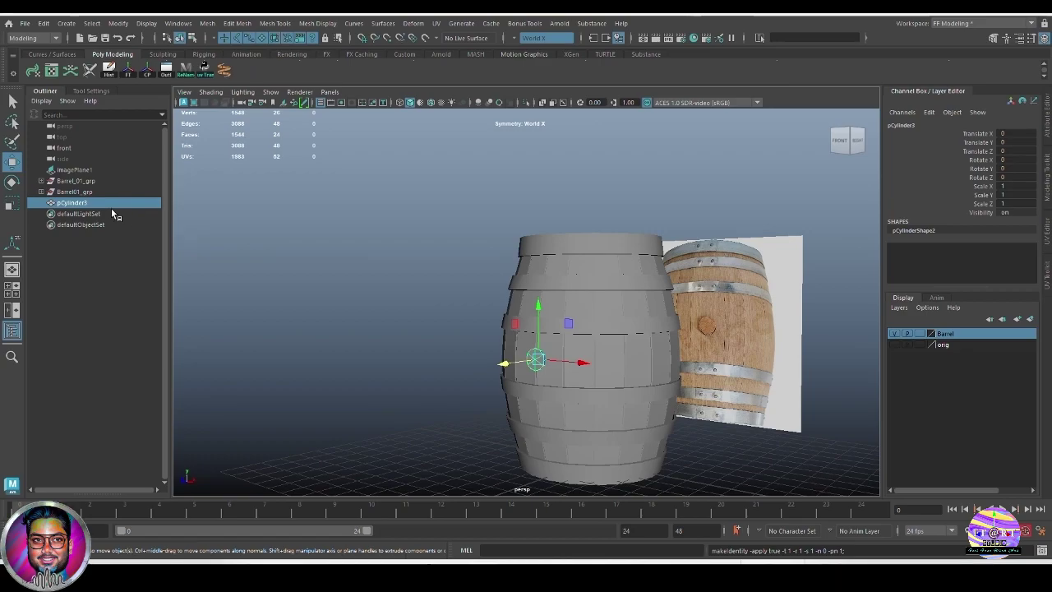